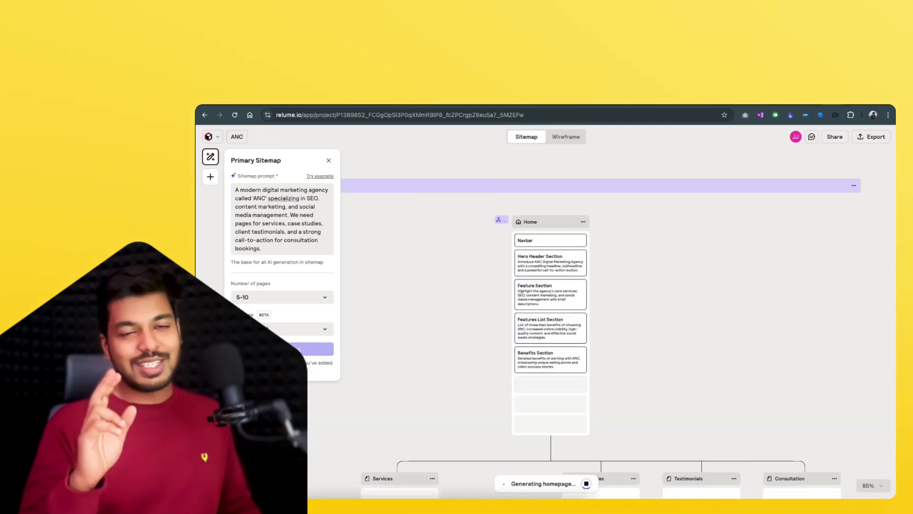
Step: Switch the ANC project preview from the sitemap to the wireframe pages
scroll(707, 324, up, 3)
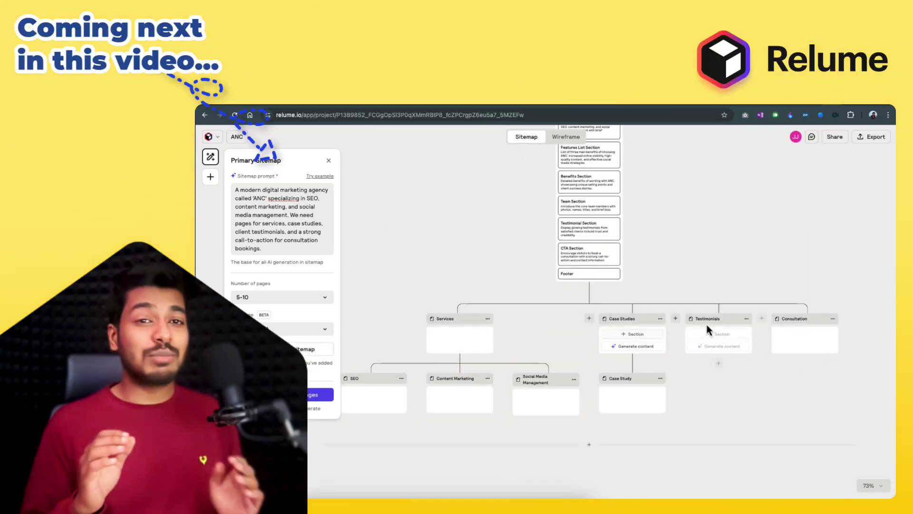
scroll(608, 291, up, 4)
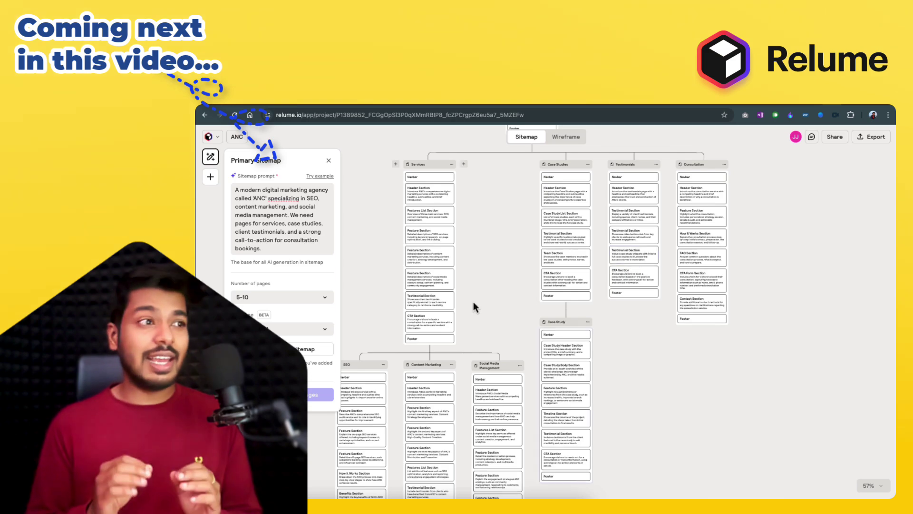
click(566, 137)
Step: Swap the first page's hero section for a dark header component
scroll(668, 220, up, 5)
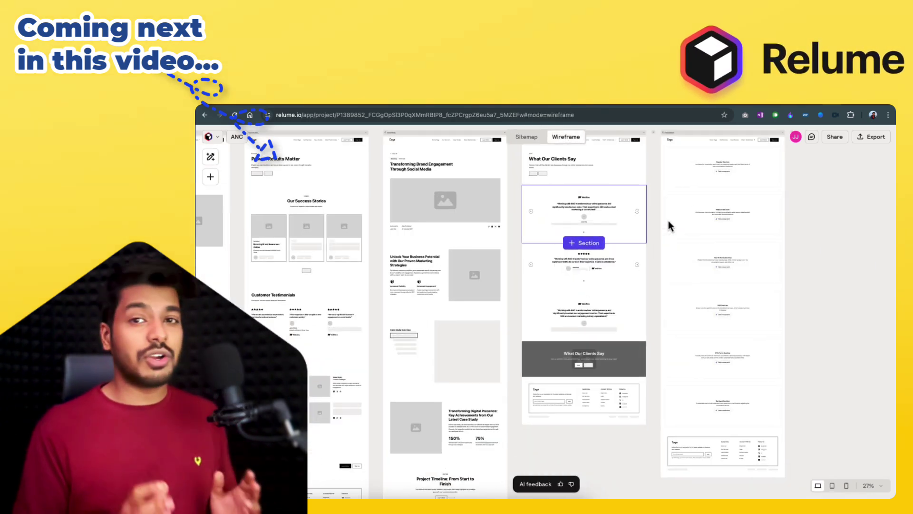
scroll(769, 242, down, 5)
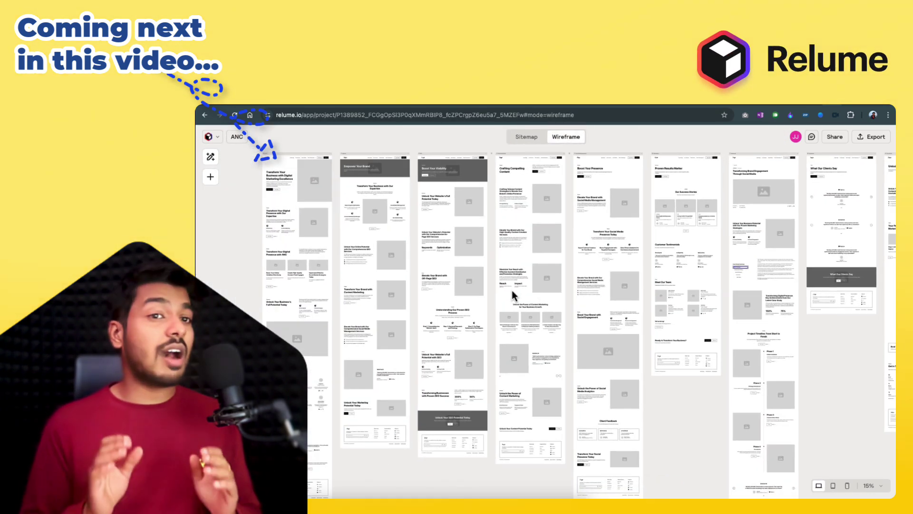
scroll(276, 177, up, 8)
click(489, 257)
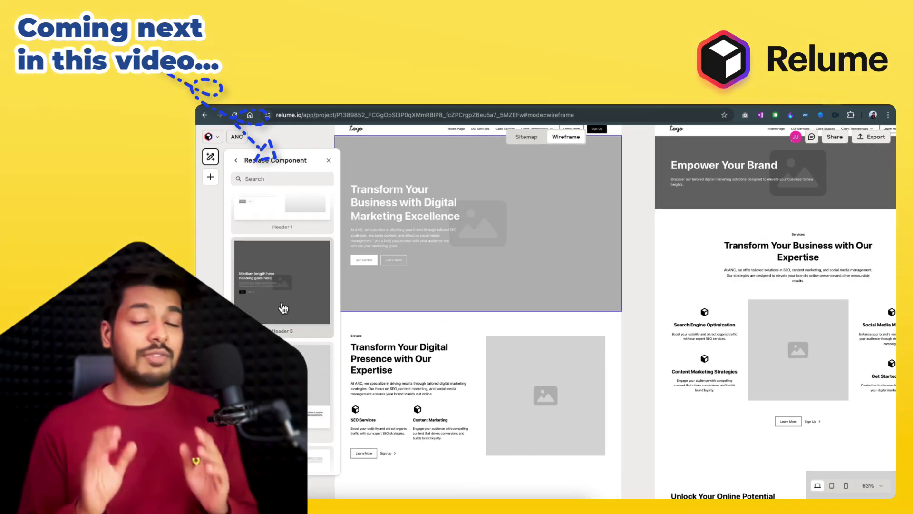
click(285, 266)
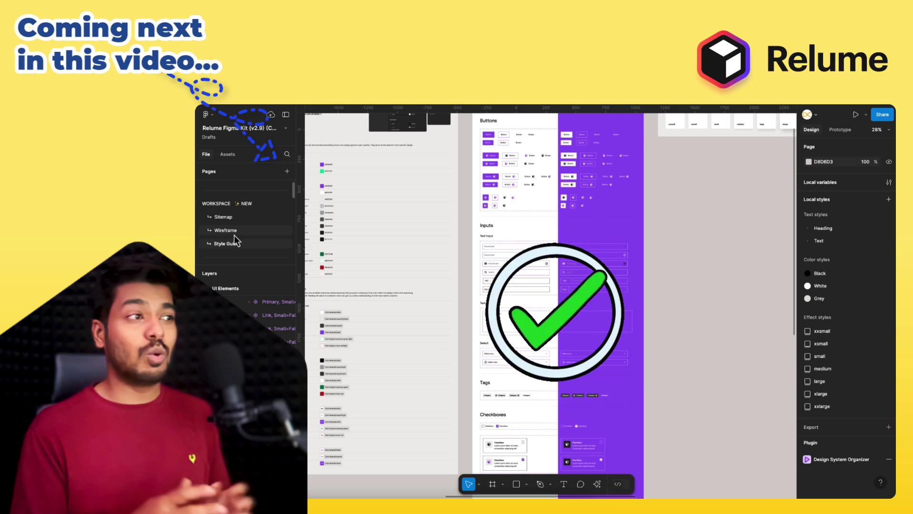
click(228, 231)
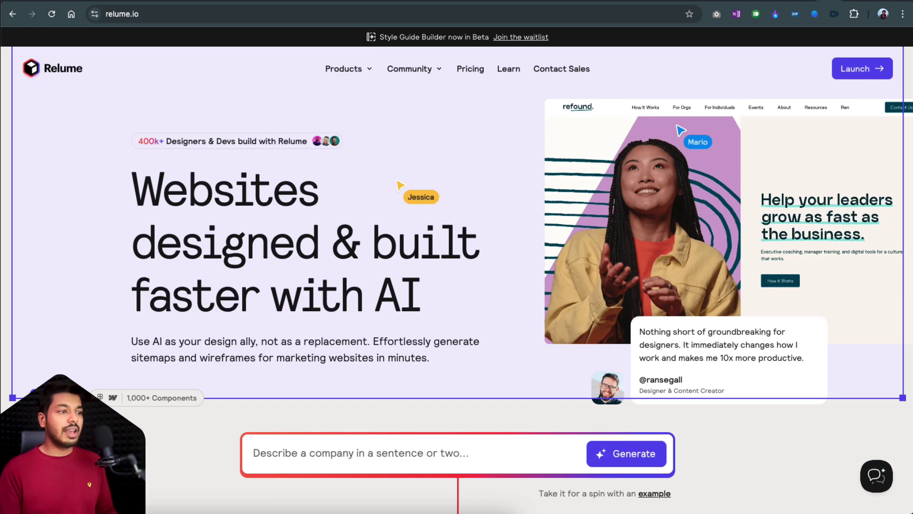
Step: Scroll through the feature sections of the relume.io homepage
scroll(457, 266, down, 10)
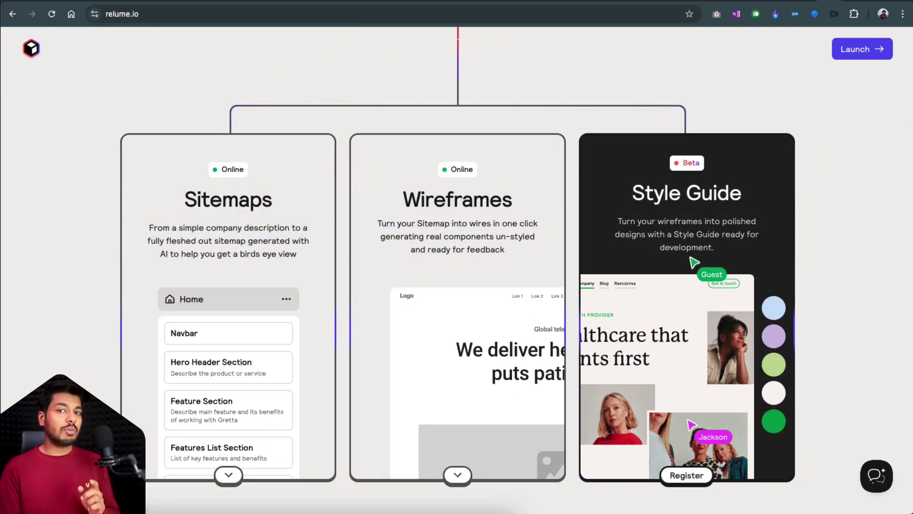
scroll(691, 257, down, 10)
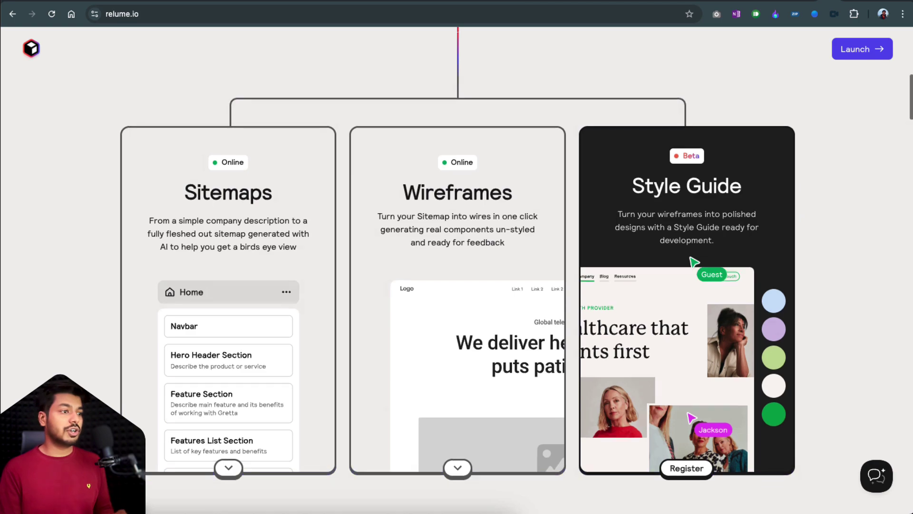
scroll(692, 256, down, 15)
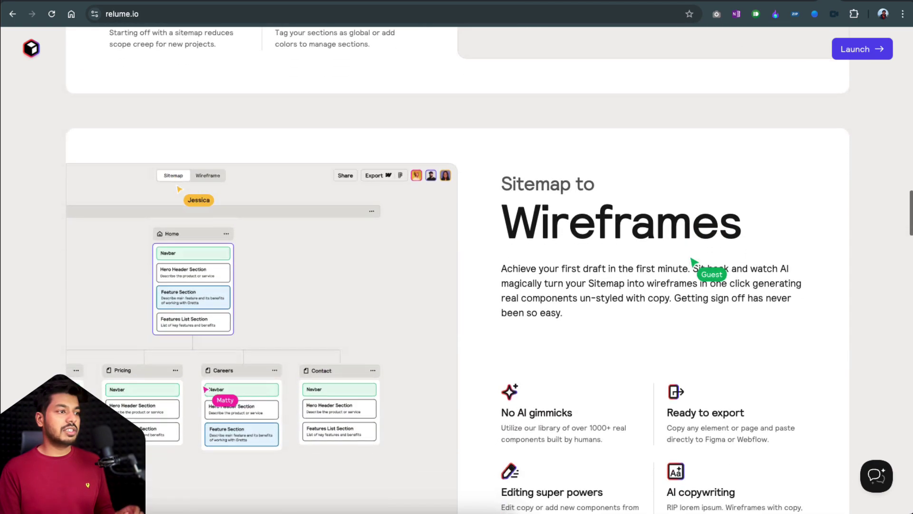
scroll(692, 261, up, 20)
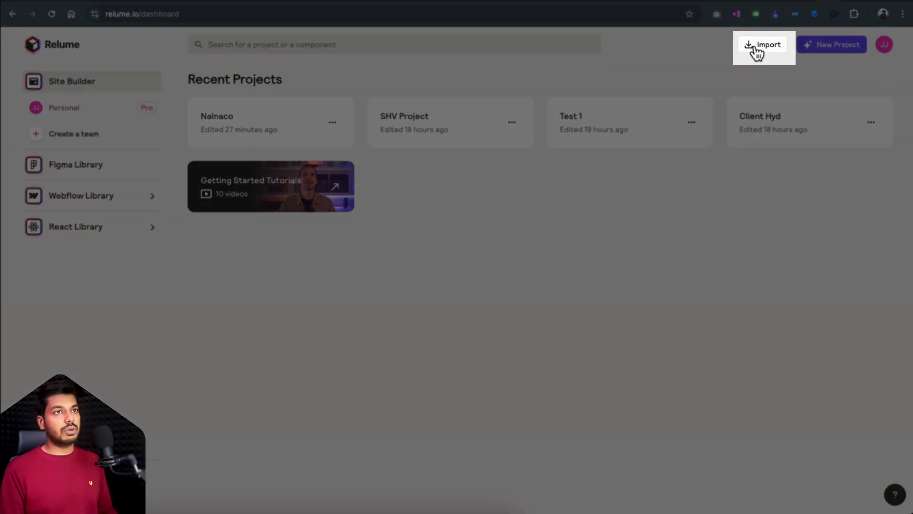
Step: Import the sitemap of simplysocial.co from its website URL
click(754, 47)
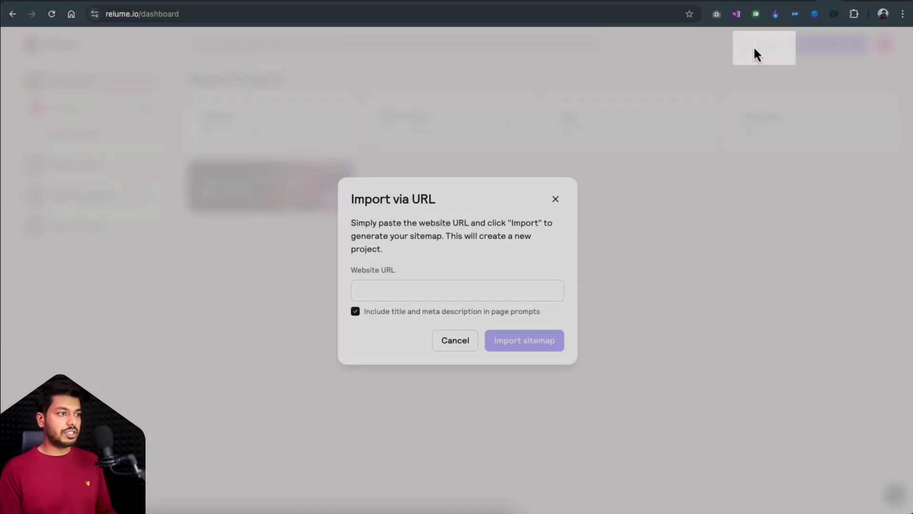
text(simply)
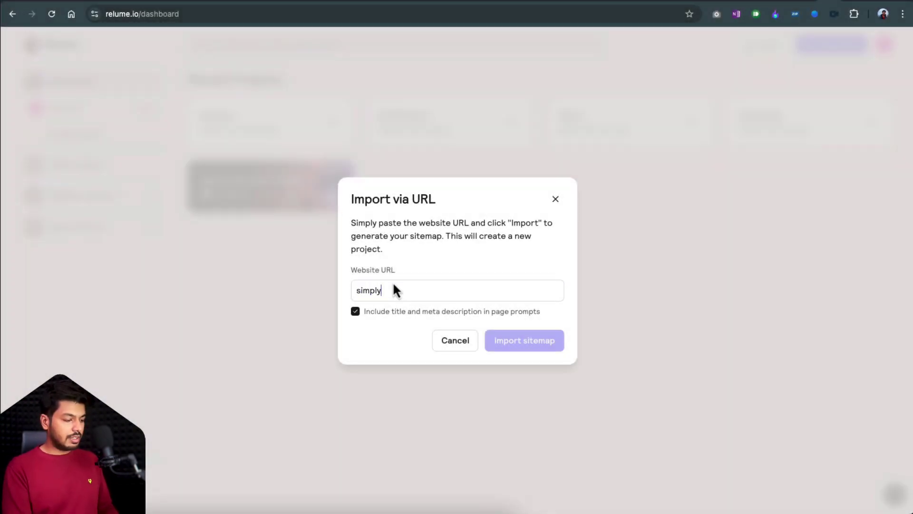
text(social.co)
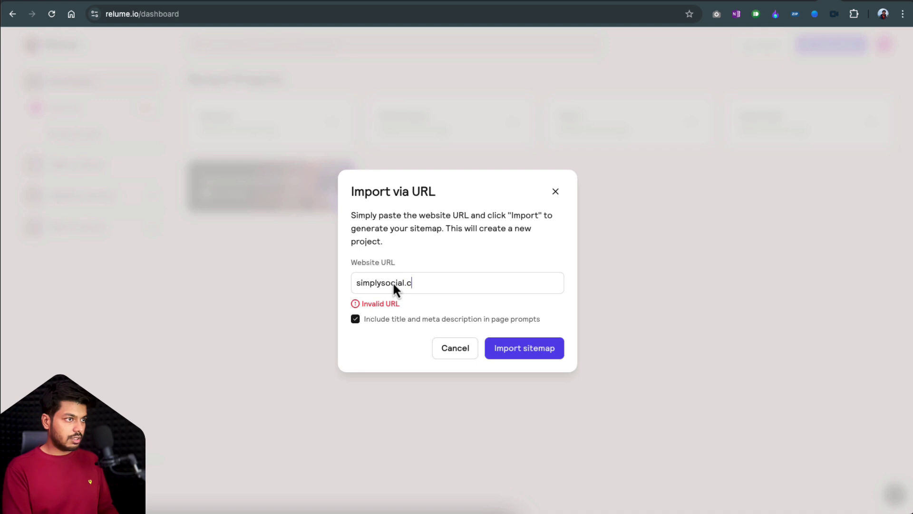
click(525, 348)
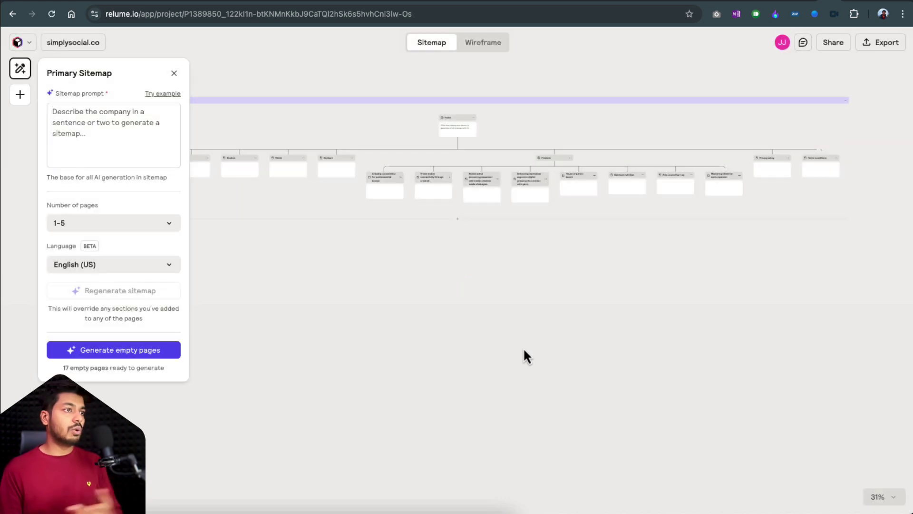
scroll(418, 71, up, 5)
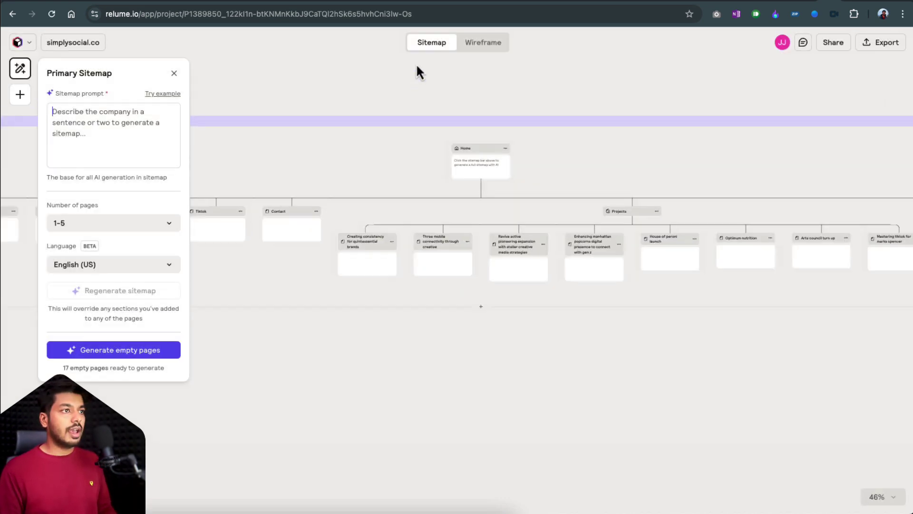
scroll(509, 170, down, 3)
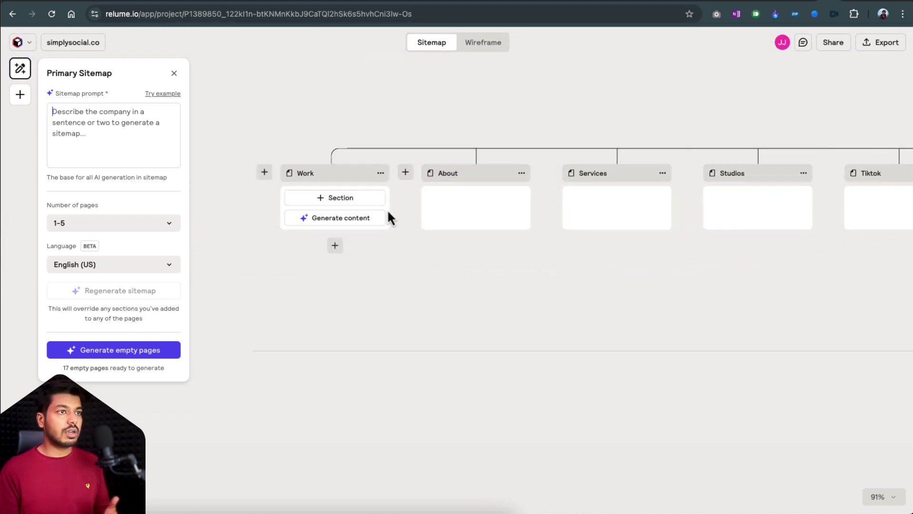
scroll(554, 239, right, 7)
scroll(554, 236, down, 3)
scroll(554, 235, right, 2)
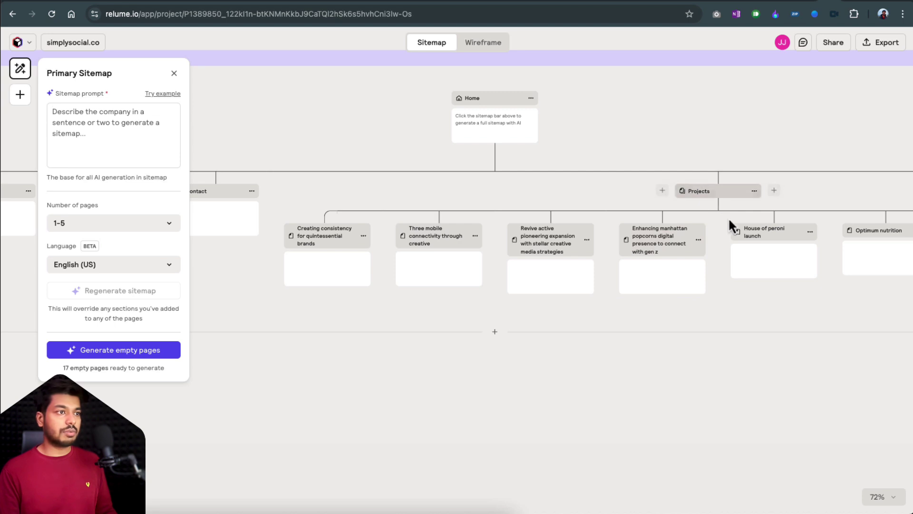
scroll(466, 272, right, 3)
scroll(674, 268, right, 7)
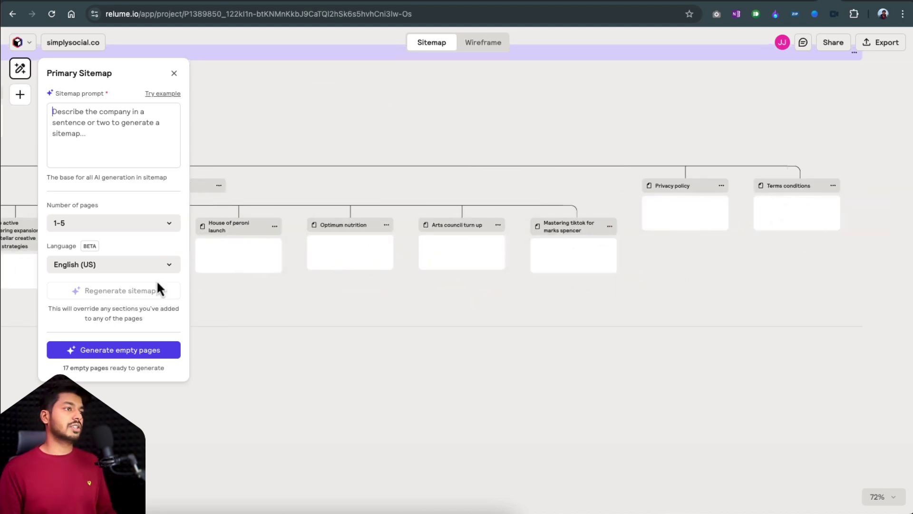
scroll(437, 302, down, 5)
scroll(439, 306, left, 3)
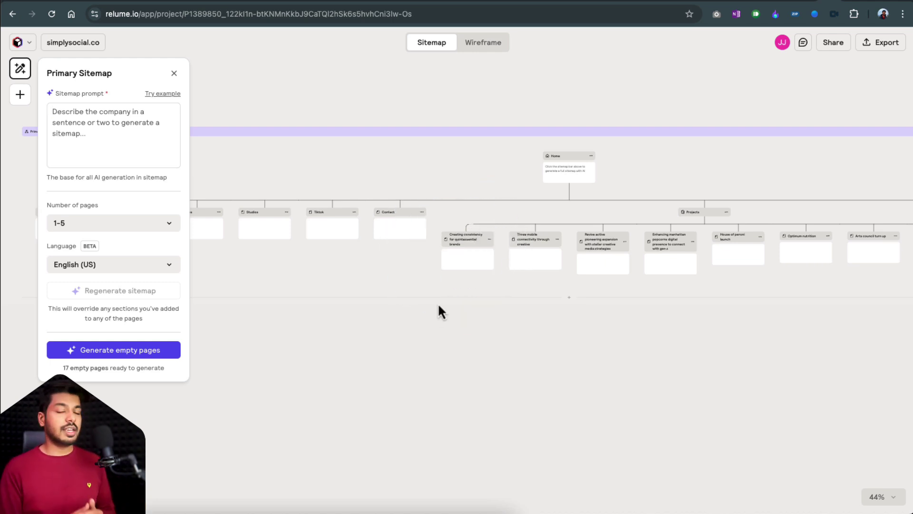
Step: Return to the projects dashboard and start a new project, clearing the onboarding overlay
click(28, 46)
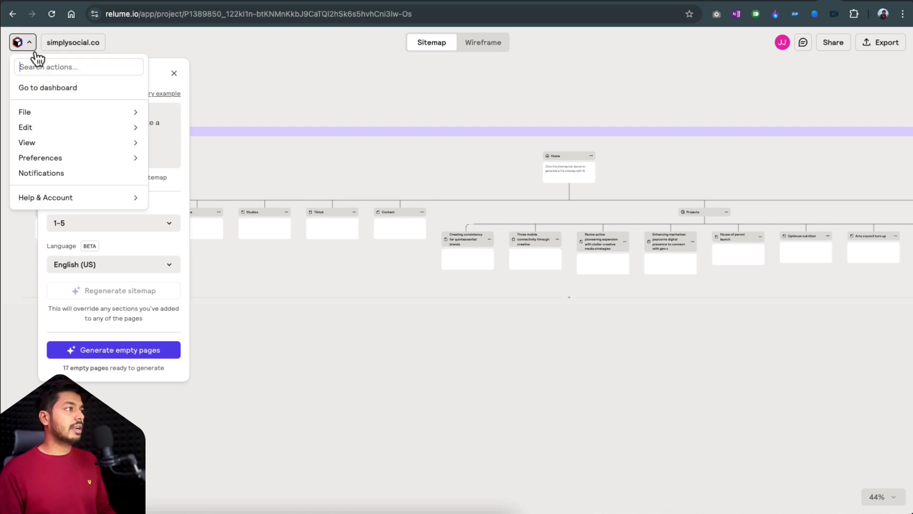
click(64, 87)
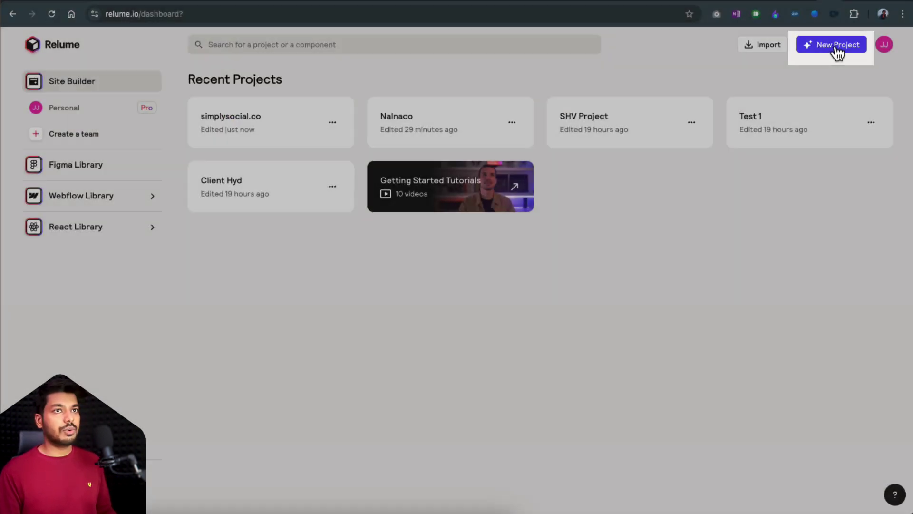
click(834, 45)
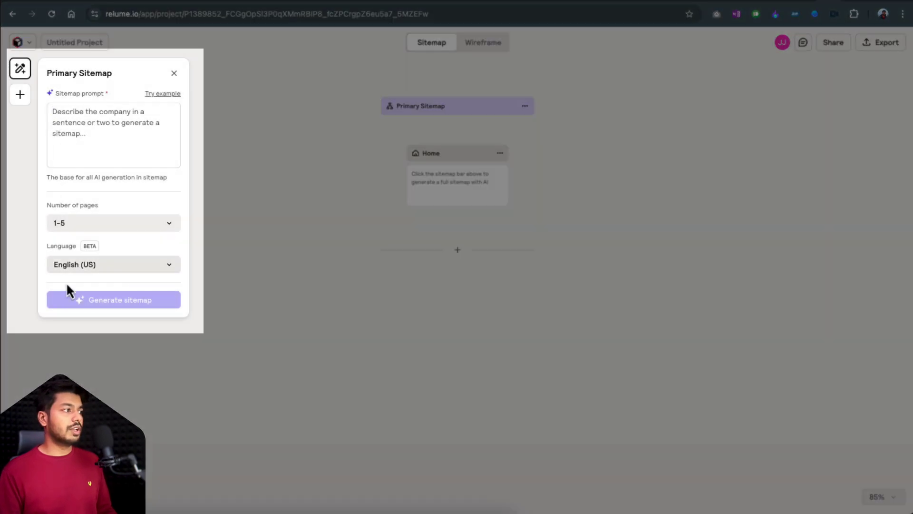
click(177, 304)
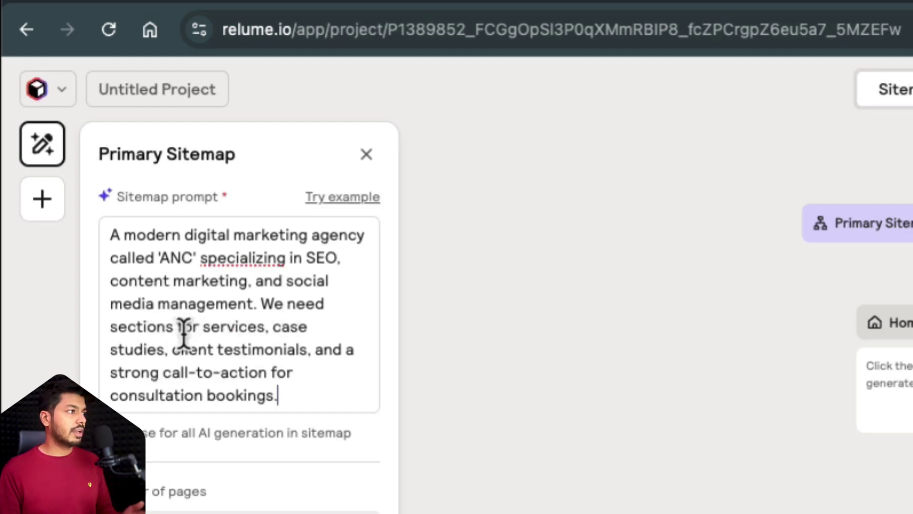
Step: Change 'sections' to 'pages' in the prompt and set 5-10 pages in English (US)
double_click(125, 327)
text(pages)
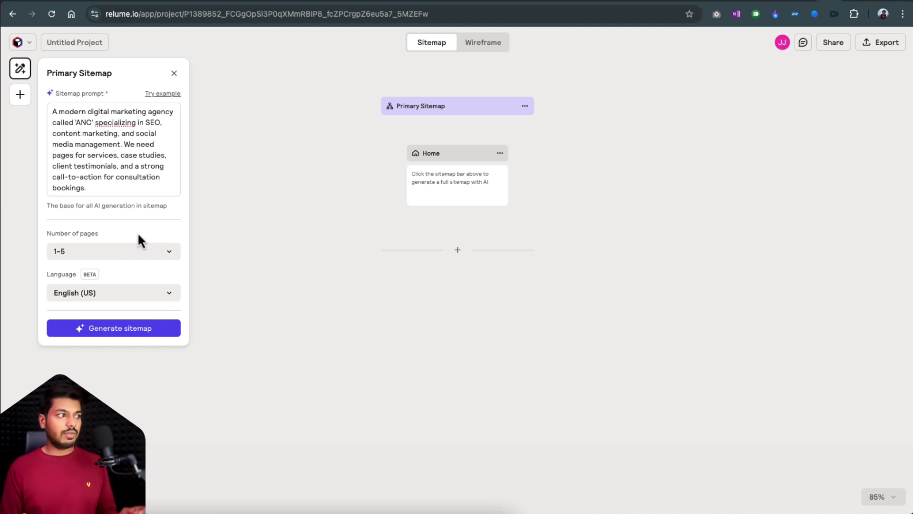
click(114, 252)
click(78, 290)
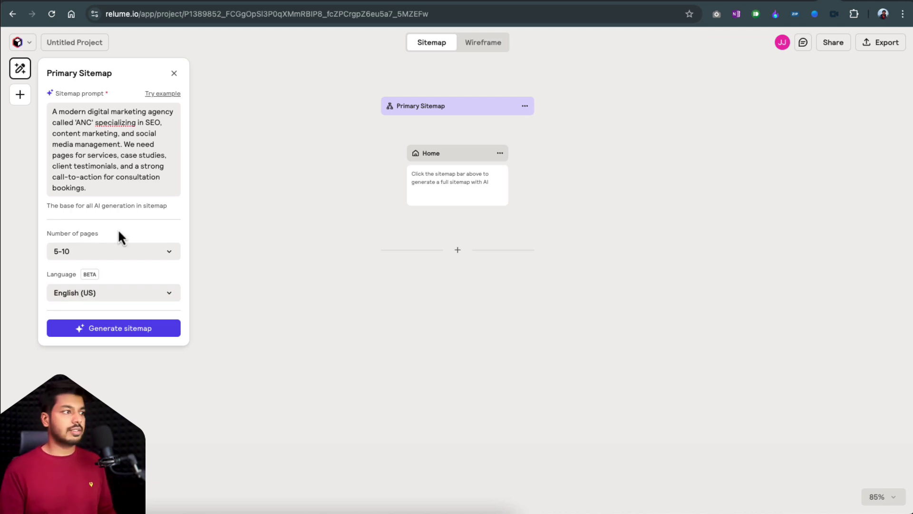
click(128, 297)
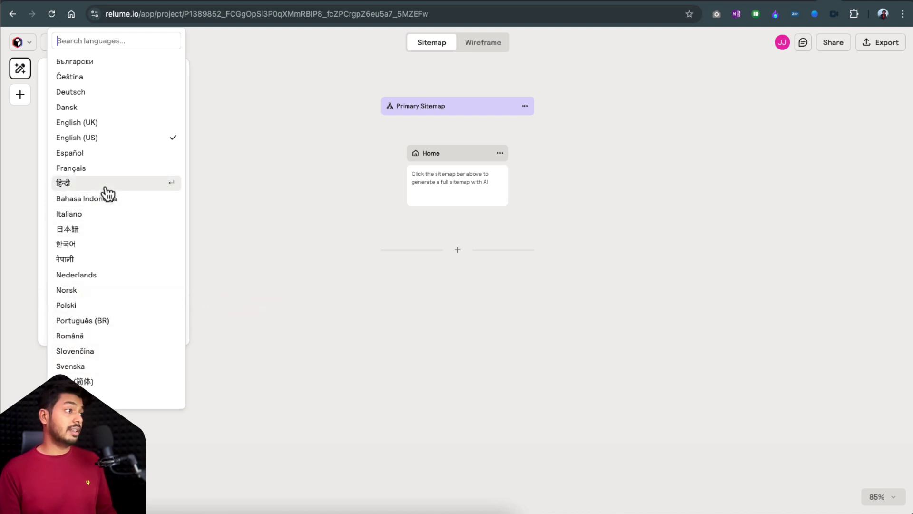
click(42, 260)
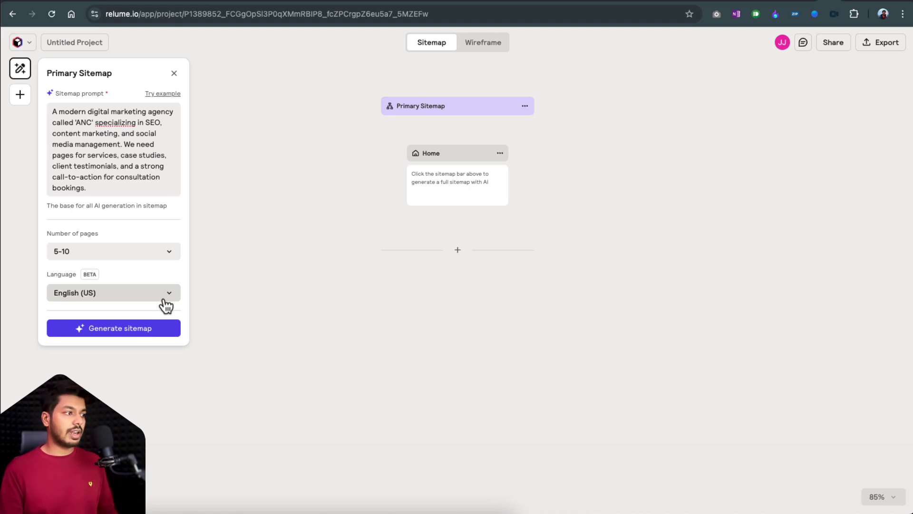
Step: Generate the sitemap and review its Home, Services, Case Studies, Testimonials and Consultation pages
click(101, 332)
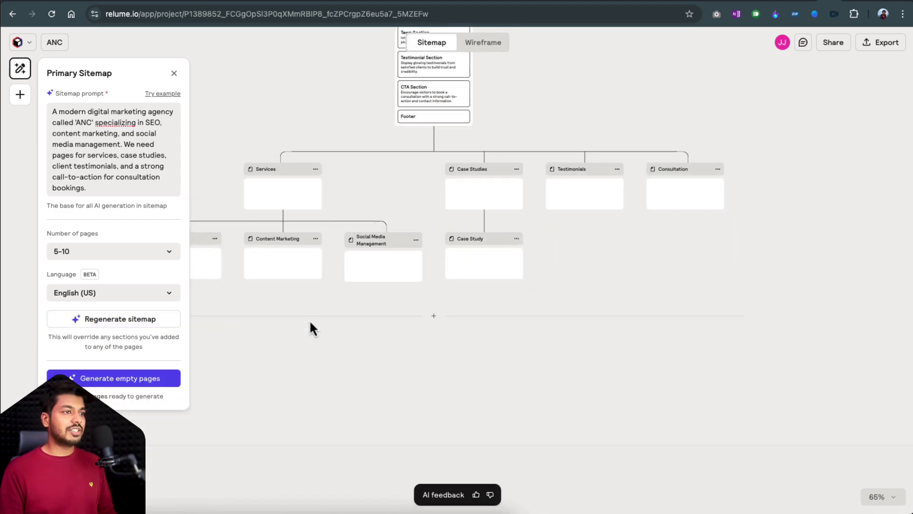
scroll(310, 328, up, 5)
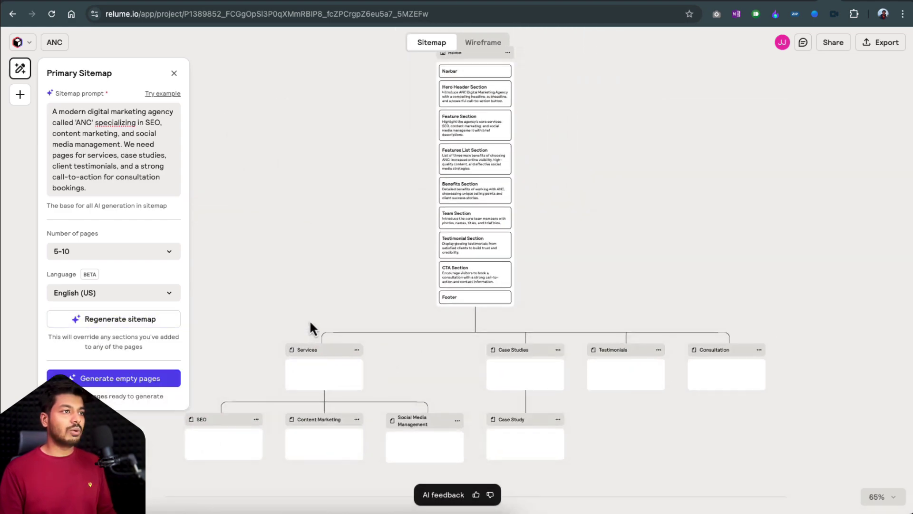
scroll(310, 322, down, 2)
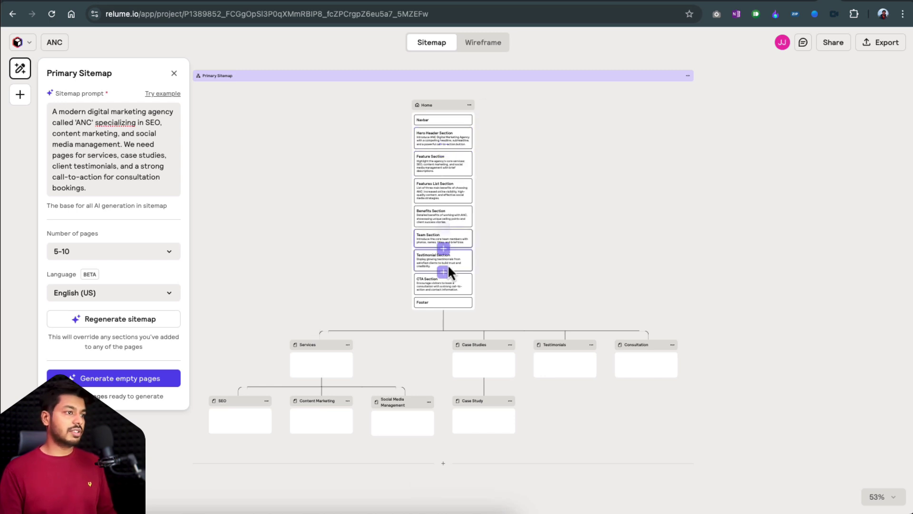
scroll(446, 264, down, 2)
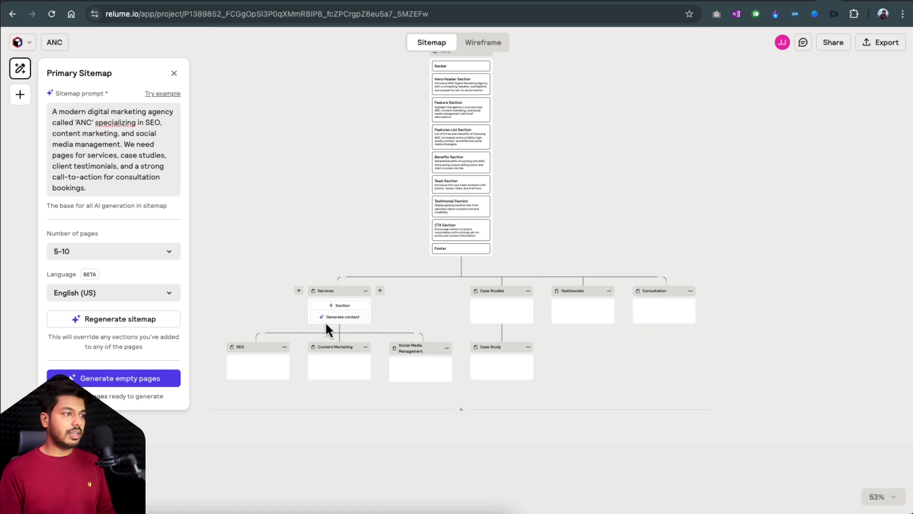
scroll(325, 321, up, 3)
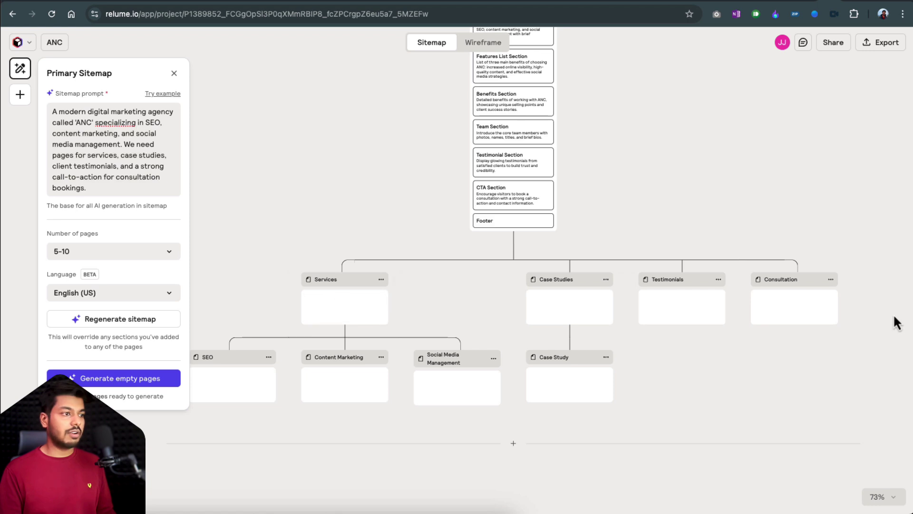
scroll(616, 401, left, 2)
scroll(616, 401, up, 1)
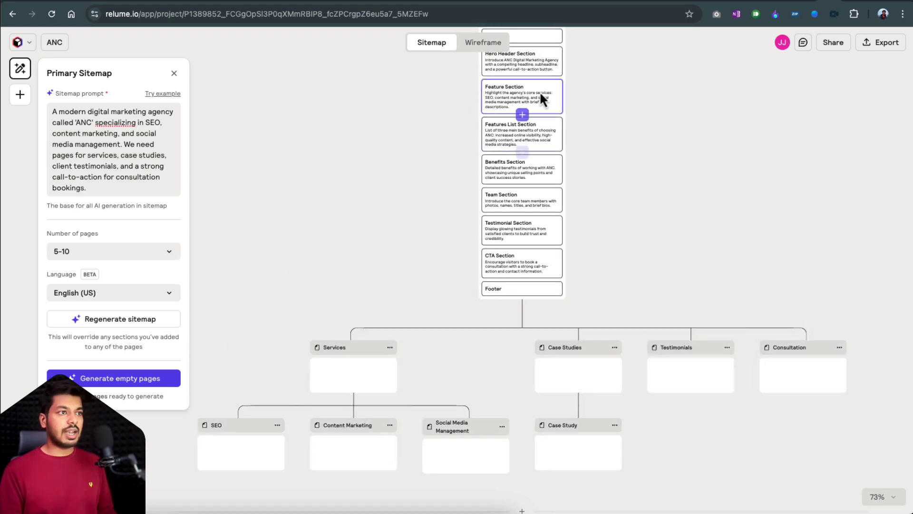
scroll(539, 247, down, 1)
scroll(539, 247, left, 1)
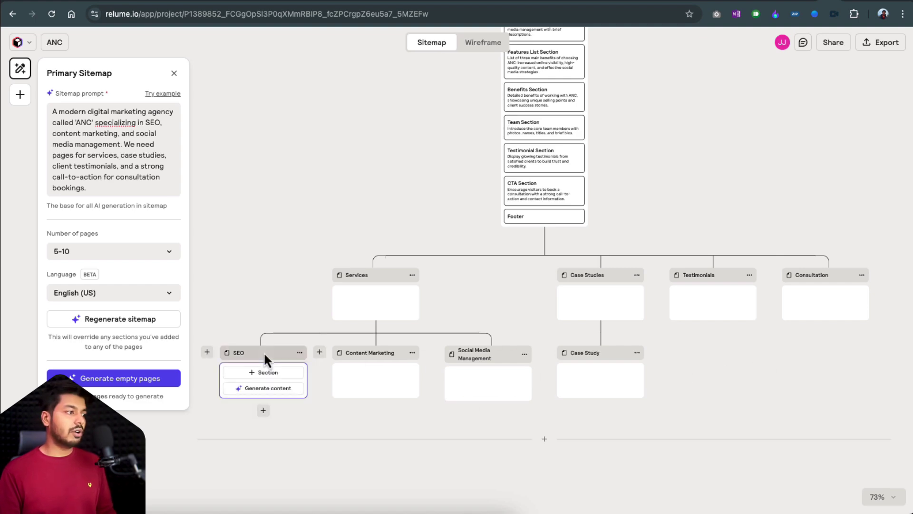
Step: Generate sections for the eight empty pages, including Case Study, SEO and Social Media Management
click(113, 380)
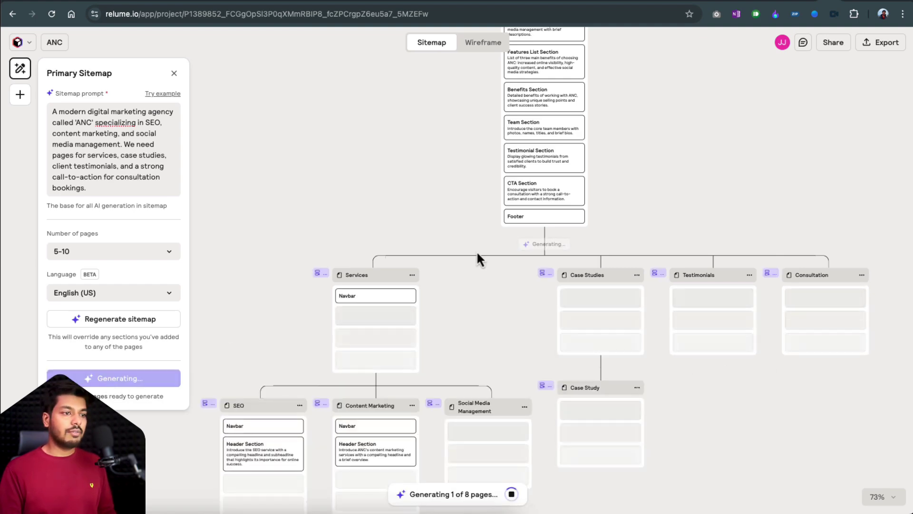
scroll(478, 257, down, 2)
scroll(477, 257, down, 5)
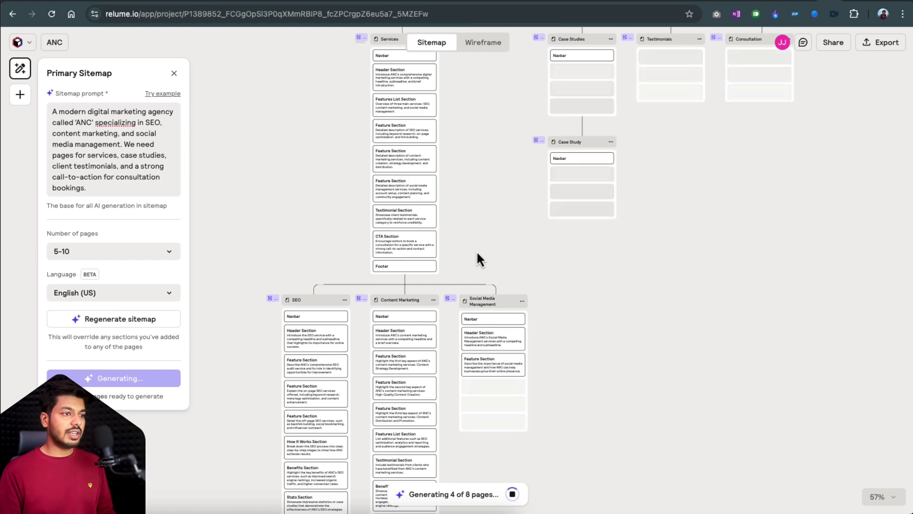
scroll(526, 220, right, 5)
scroll(556, 196, up, 4)
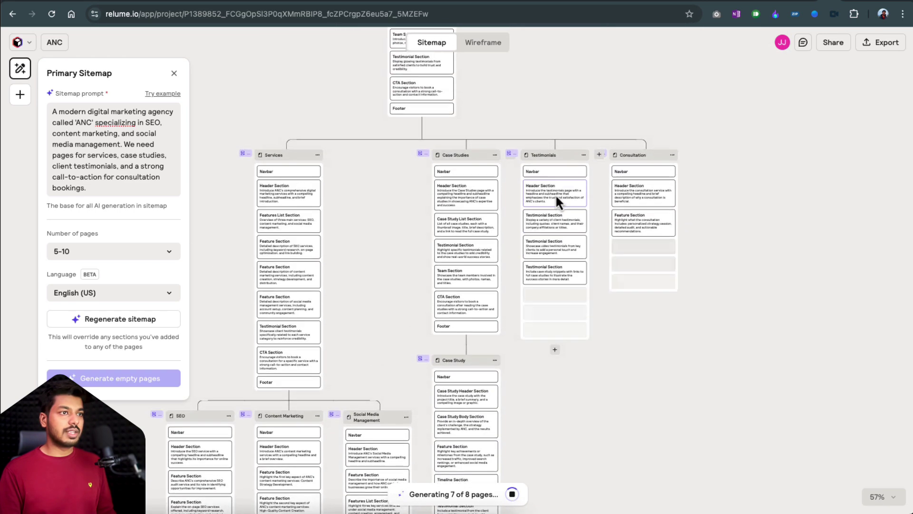
scroll(583, 295, down, 4)
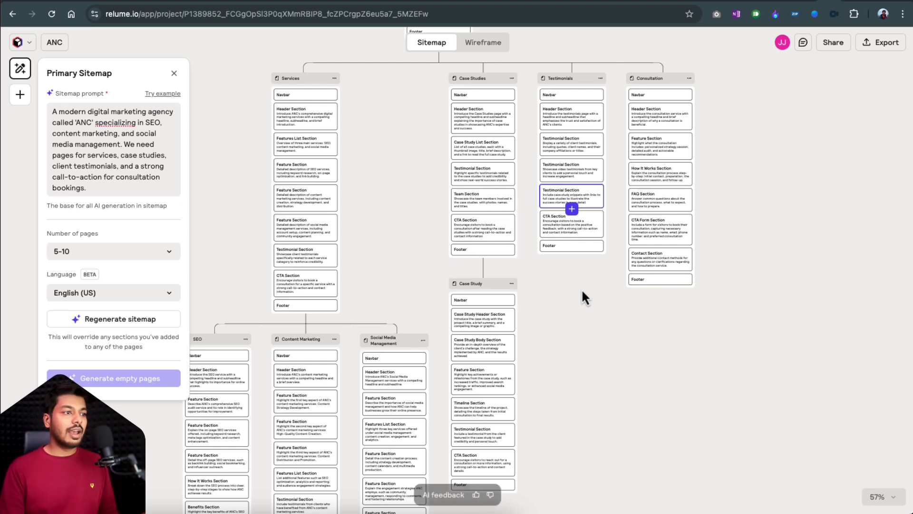
scroll(370, 174, up, 5)
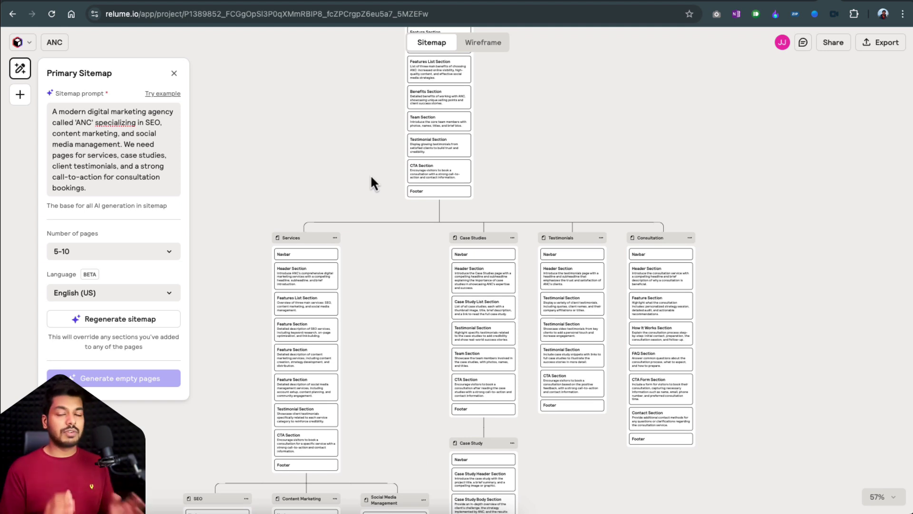
scroll(481, 149, down, 2)
Step: Open the project's Share options, then close them again
scroll(480, 149, down, 10)
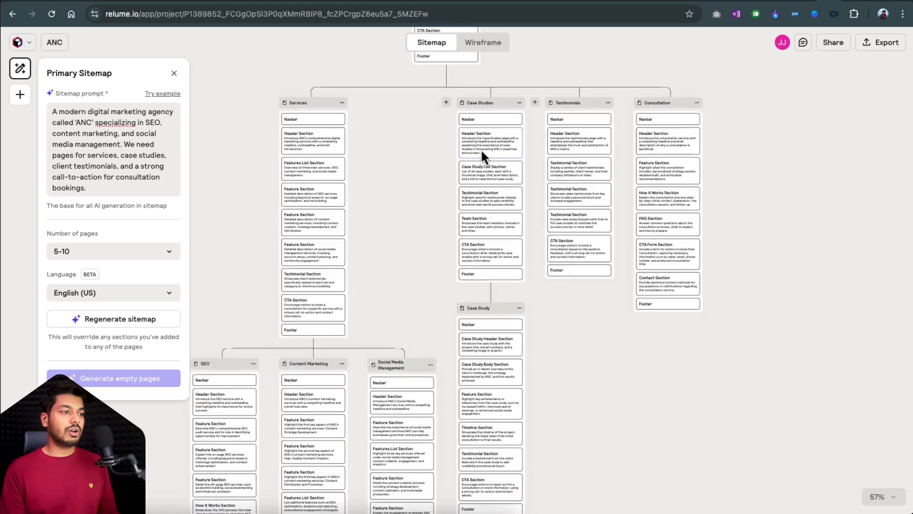
mouse_move(588, 185)
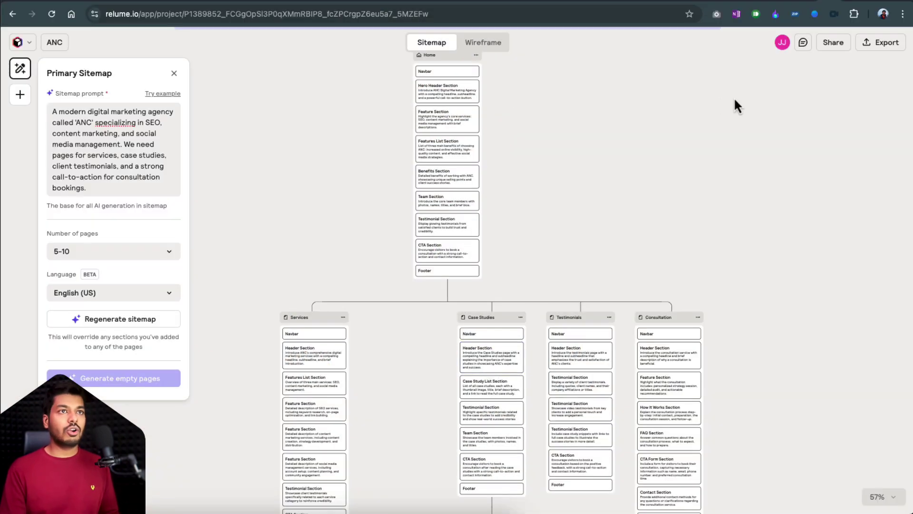
click(831, 53)
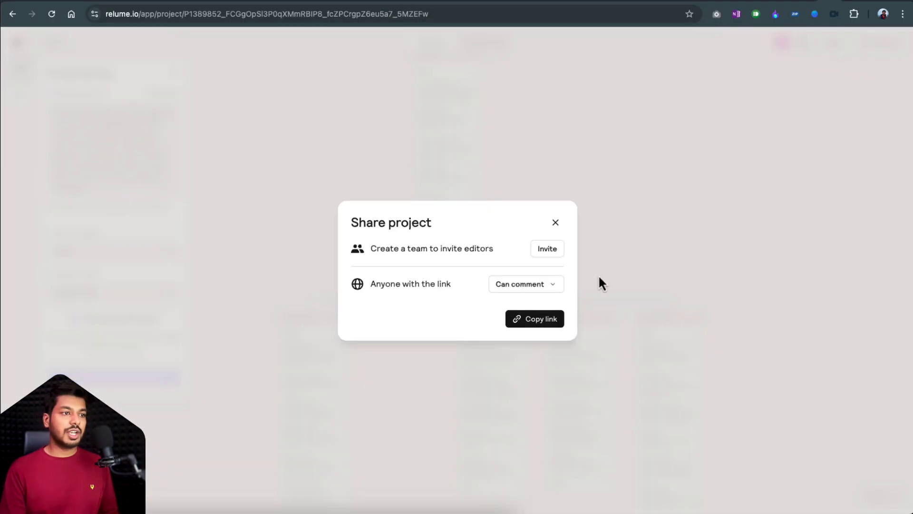
click(556, 223)
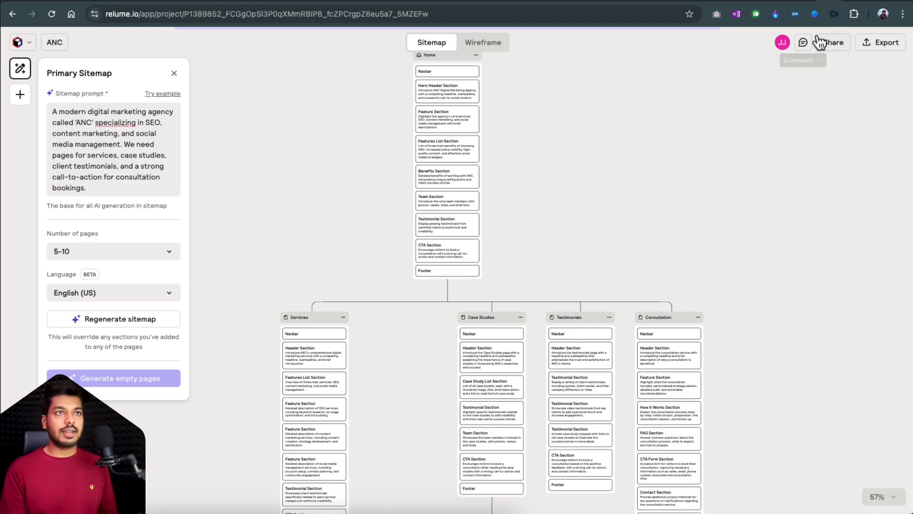
Step: Post a 'change this' comment on the Case Studies Header Section and exit commenting
click(803, 43)
scroll(580, 322, up, 5)
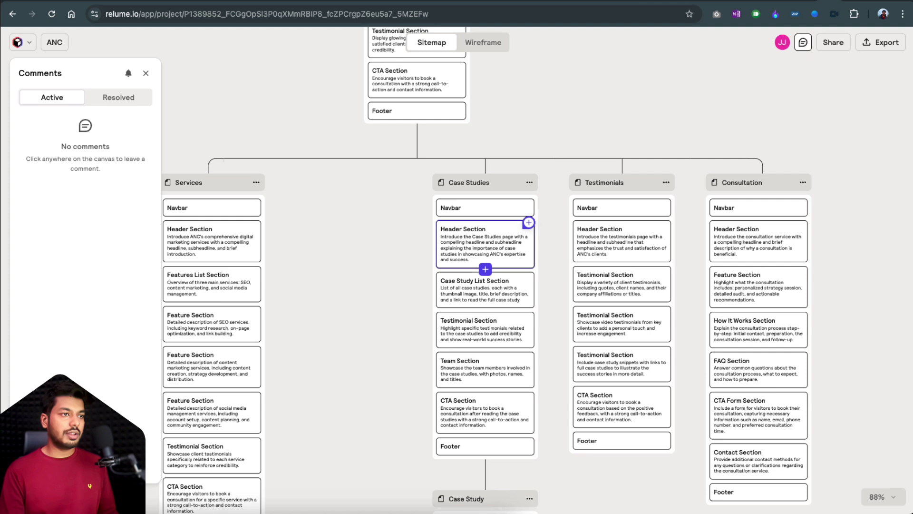
click(528, 223)
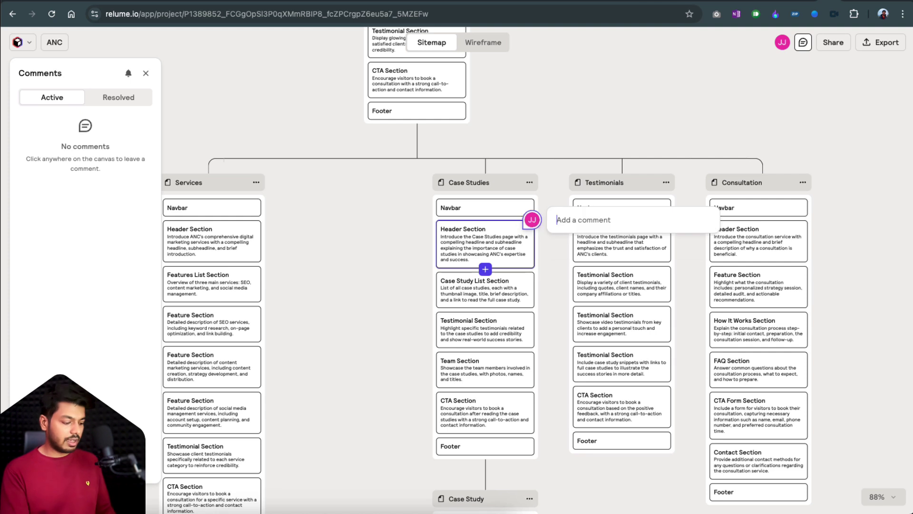
text(change this)
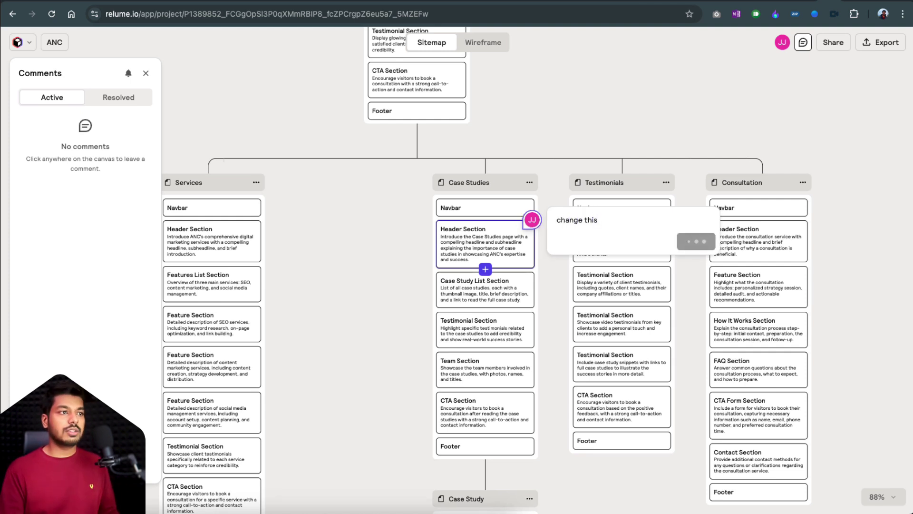
key(Escape)
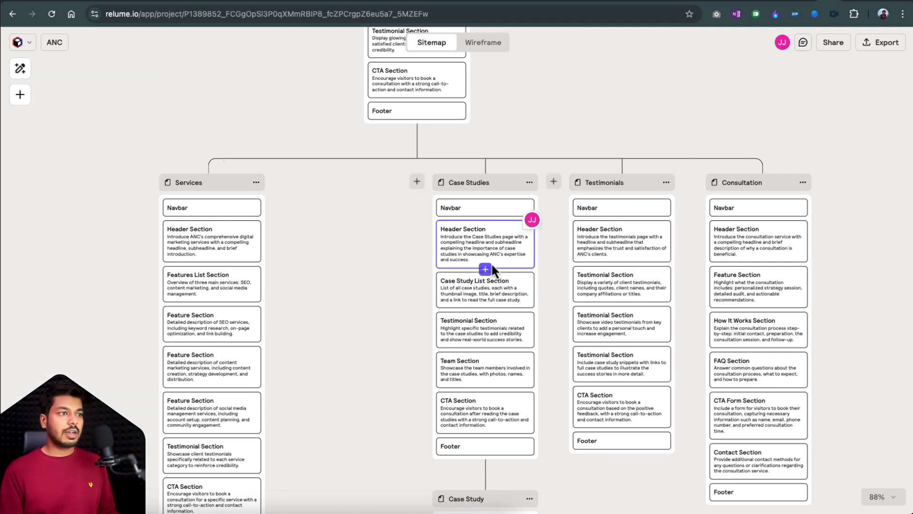
click(483, 243)
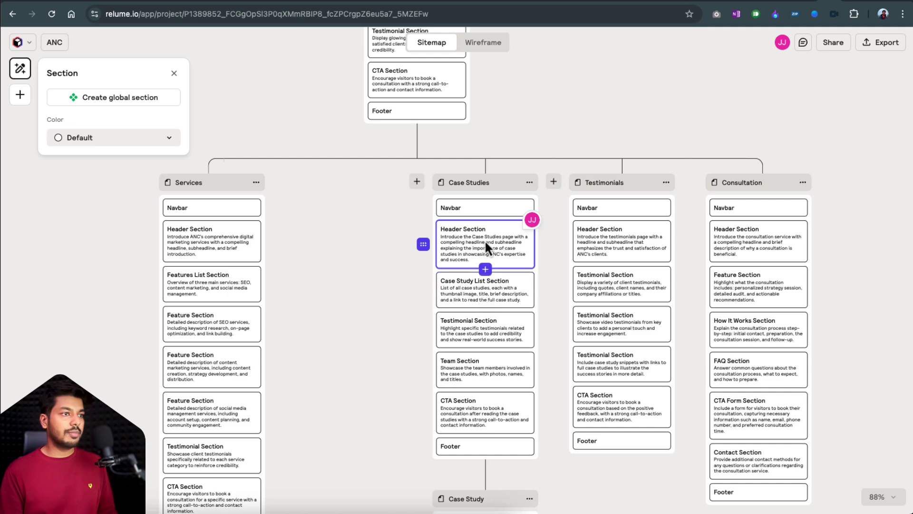
double_click(484, 240)
scroll(484, 239, up, 2)
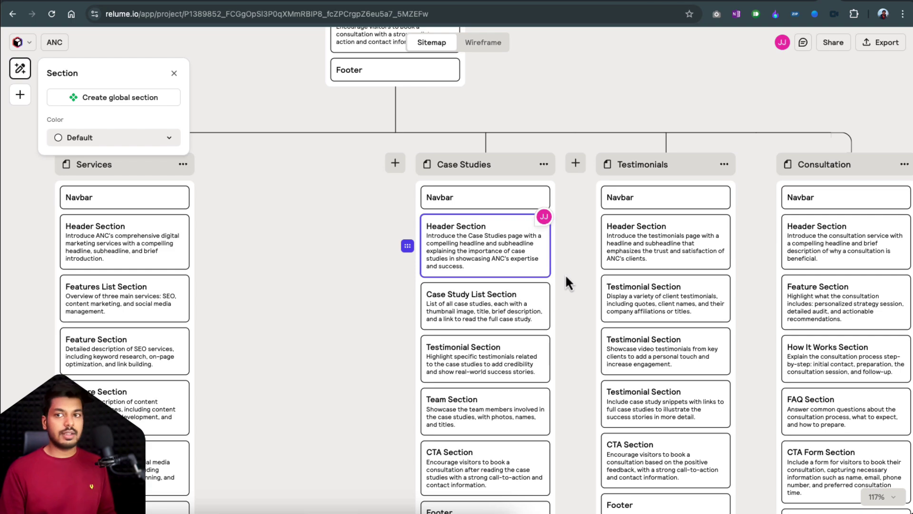
scroll(566, 281, down, 10)
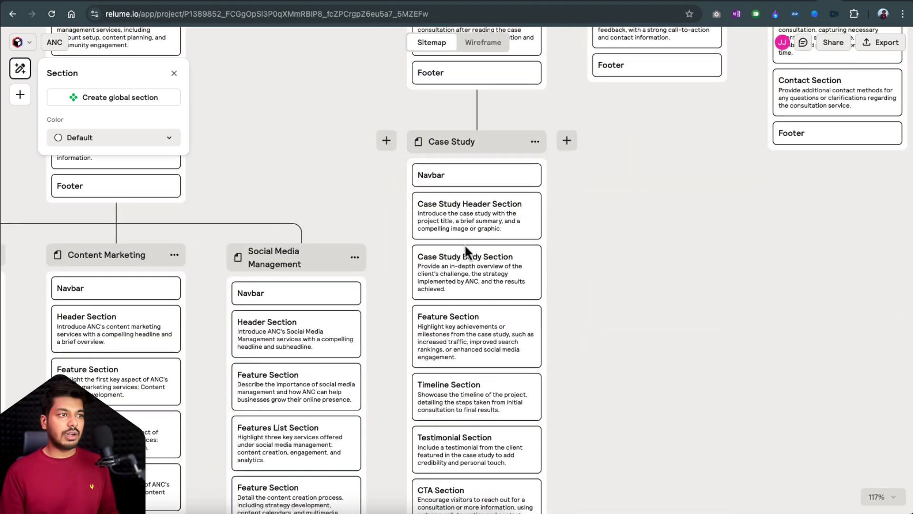
click(478, 242)
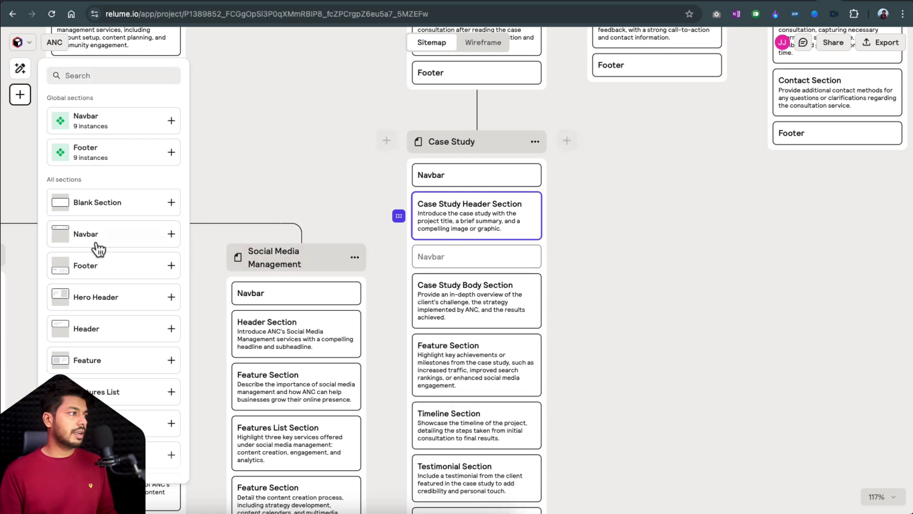
scroll(102, 235, down, 3)
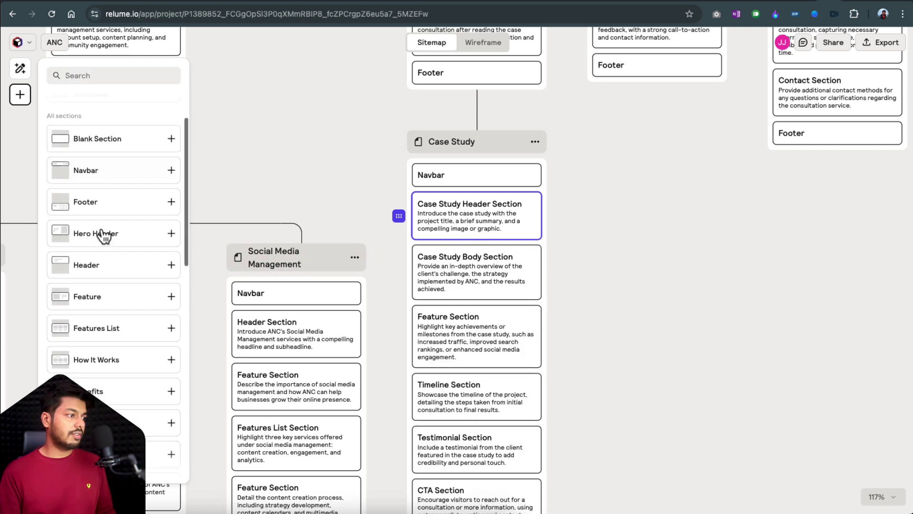
click(116, 363)
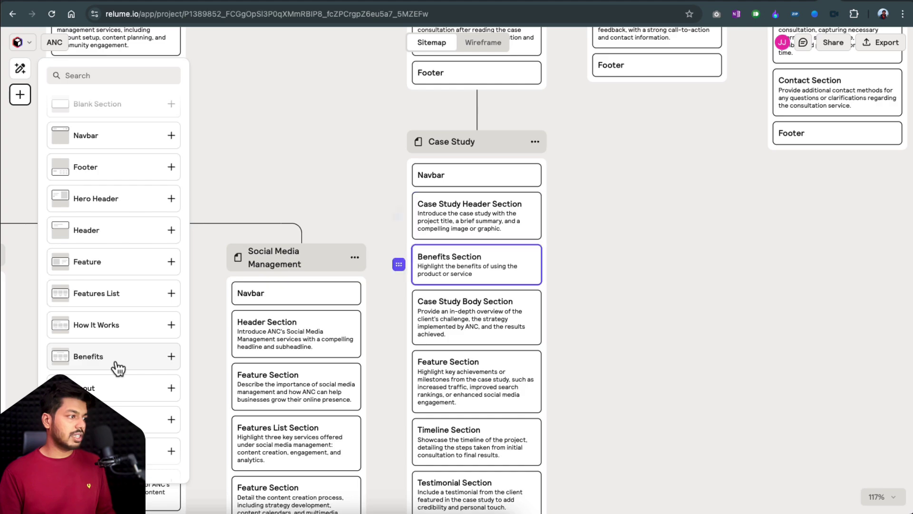
click(606, 284)
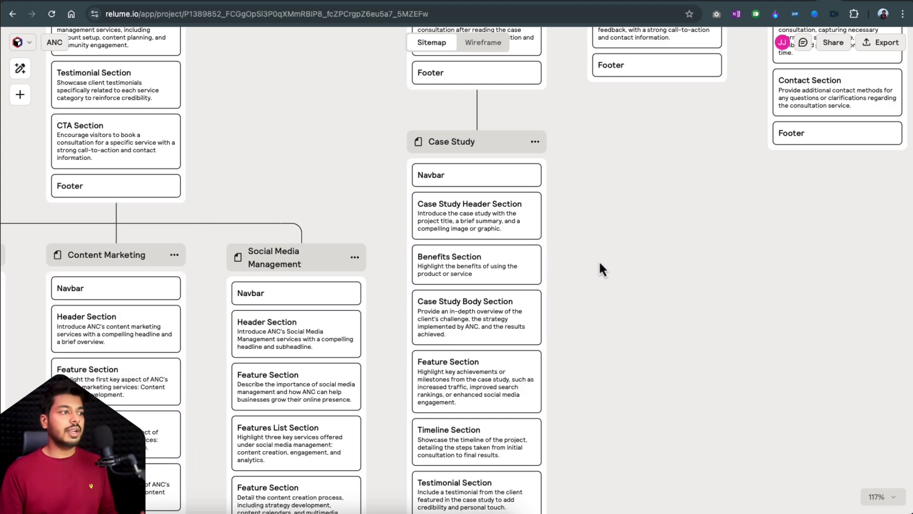
scroll(598, 260, down, 5)
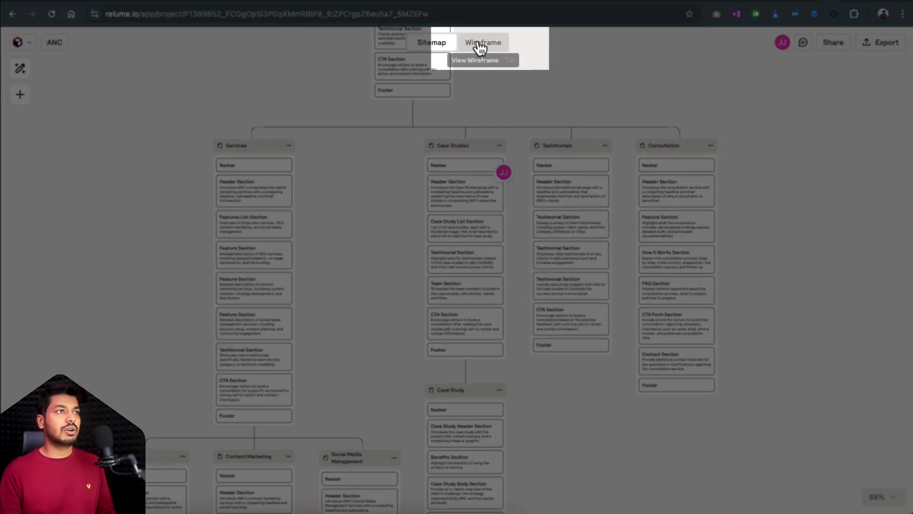
Step: Generate the ANC page wireframes from the sitemap and pan around to review them
click(481, 43)
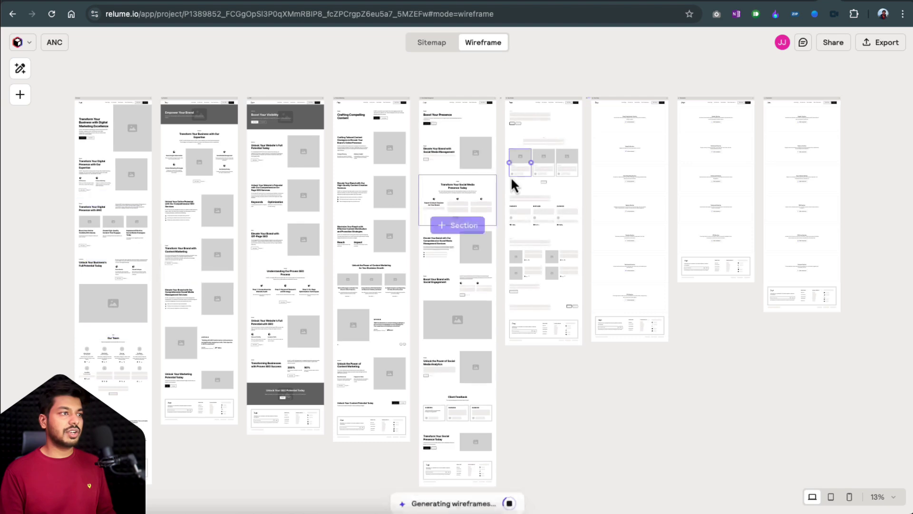
scroll(598, 189, right, 5)
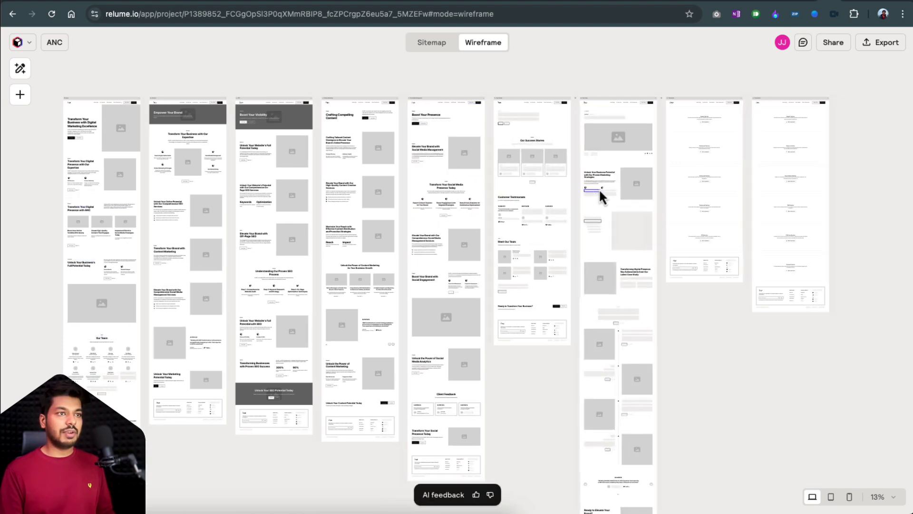
scroll(598, 193, up, 3)
scroll(617, 157, up, 3)
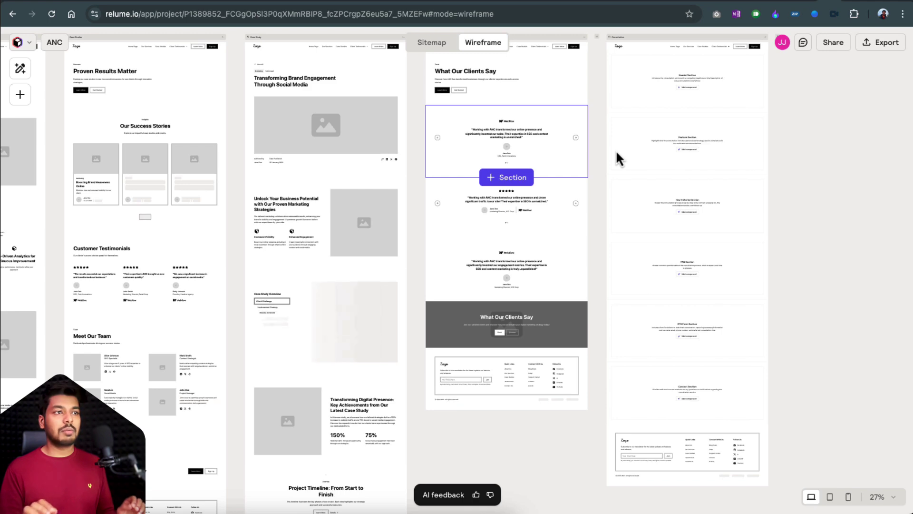
scroll(615, 150, down, 2)
scroll(615, 150, right, 2)
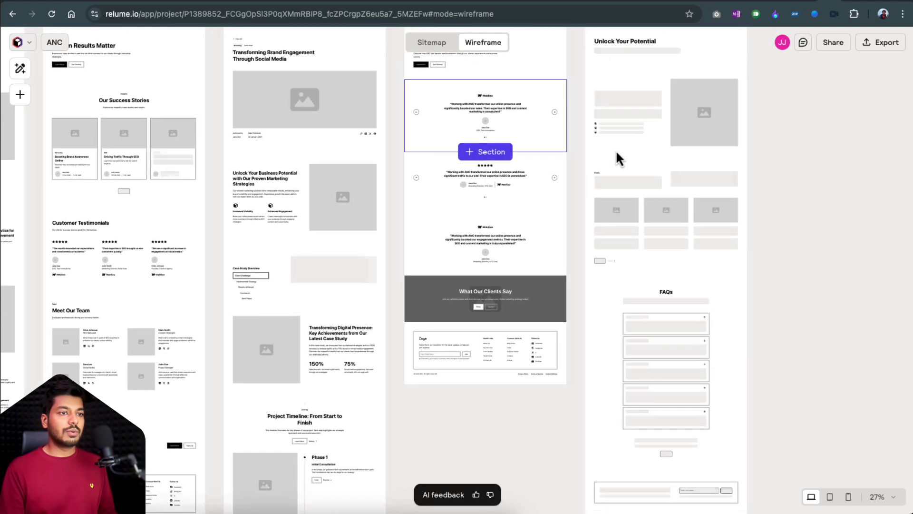
scroll(738, 184, down, 3)
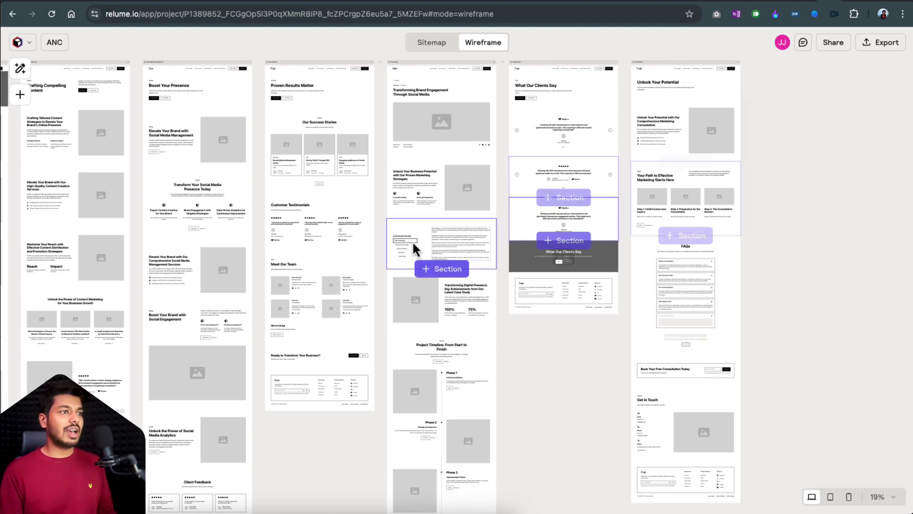
scroll(413, 243, down, 2)
scroll(412, 244, left, 5)
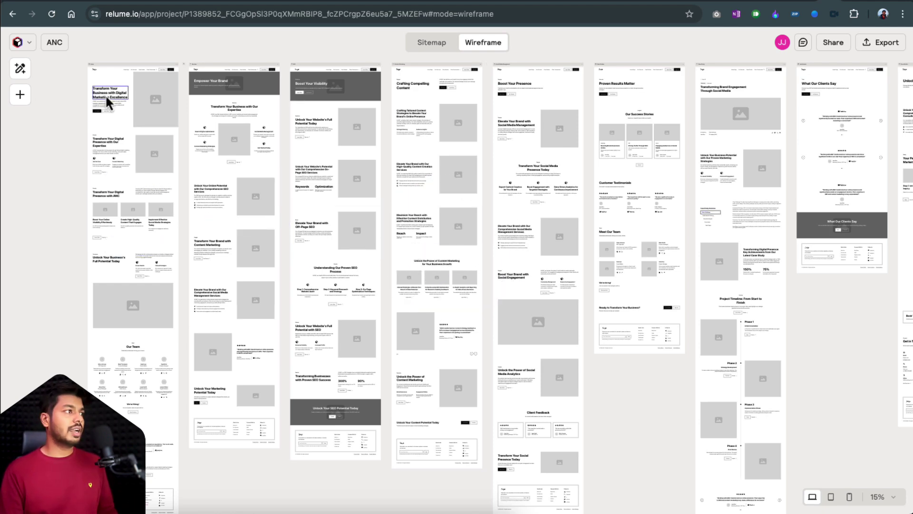
scroll(105, 94, up, 2)
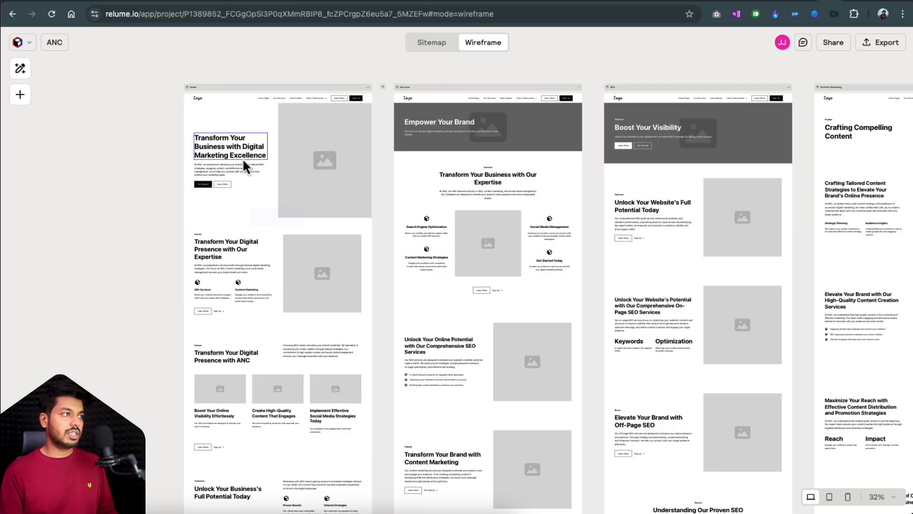
scroll(241, 158, up, 5)
Step: Replace the home hero with Header 5, then scroll through the Home, Services and SEO pages
click(371, 190)
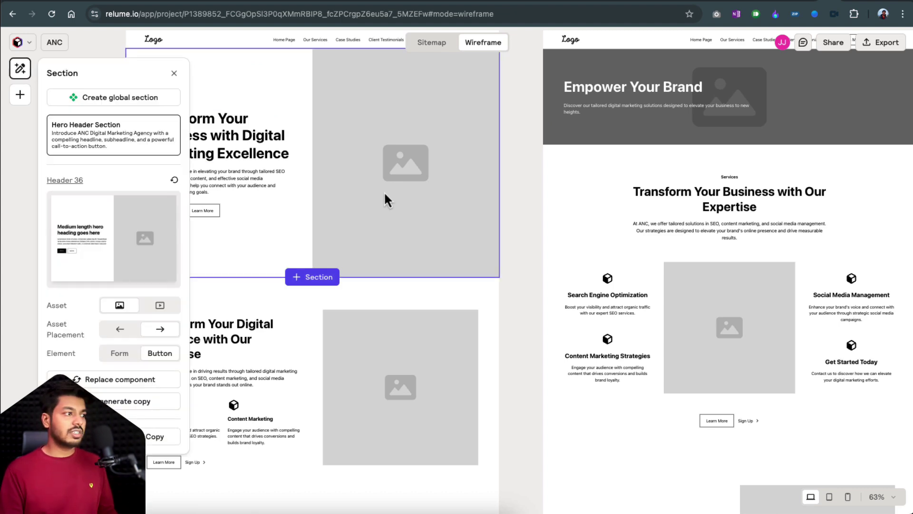
scroll(384, 191, left, 3)
click(121, 383)
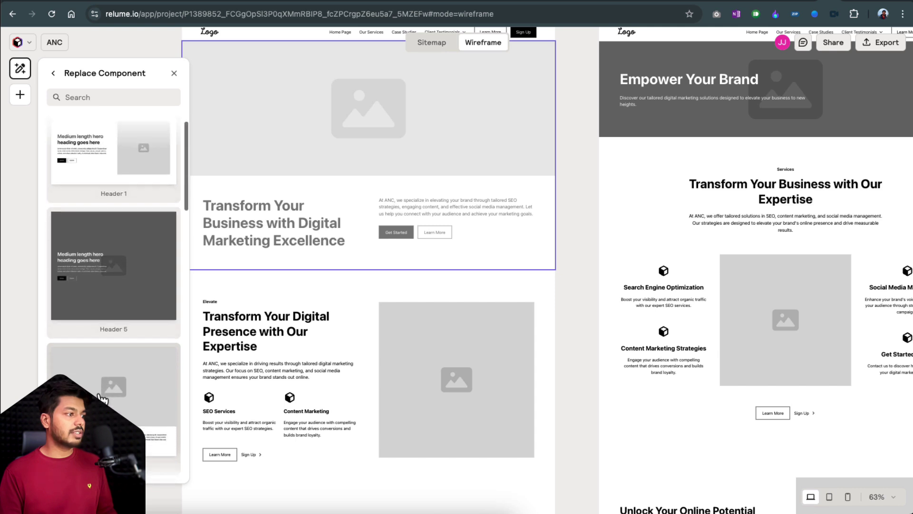
scroll(100, 395, down, 1)
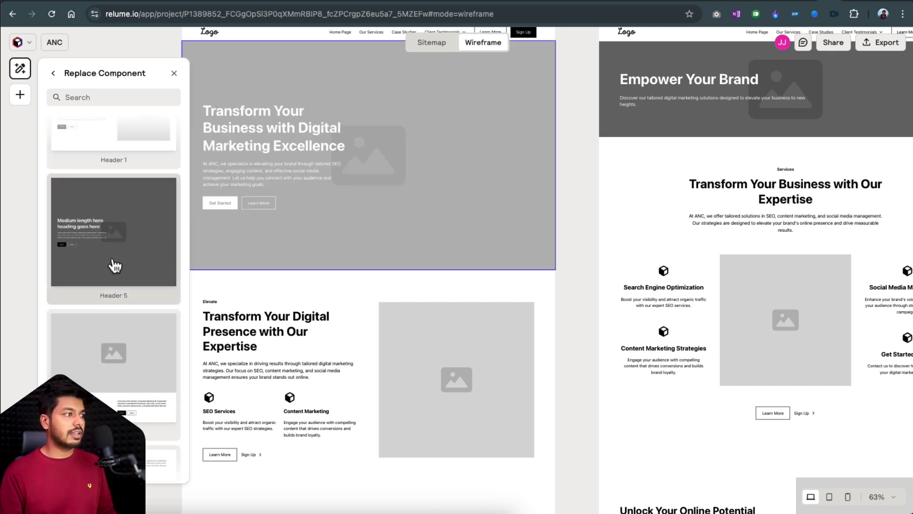
click(115, 265)
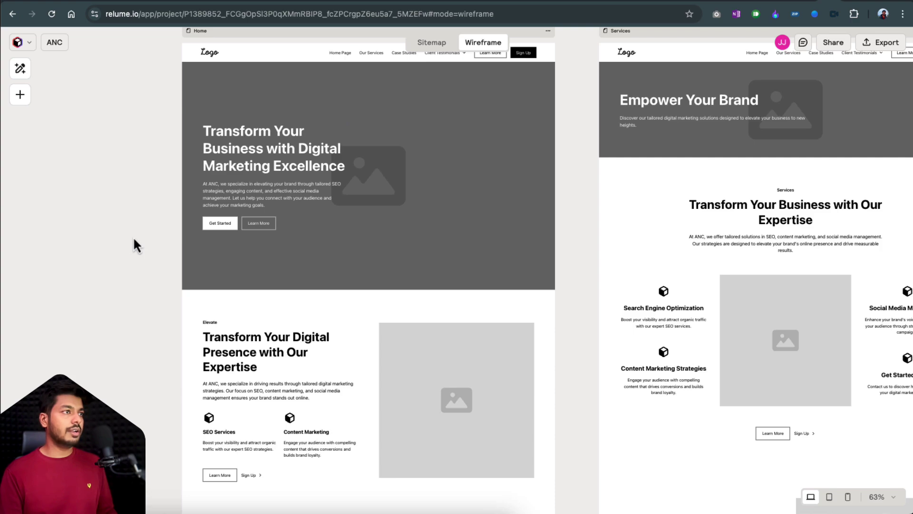
scroll(133, 235, down, 3)
scroll(132, 236, down, 1)
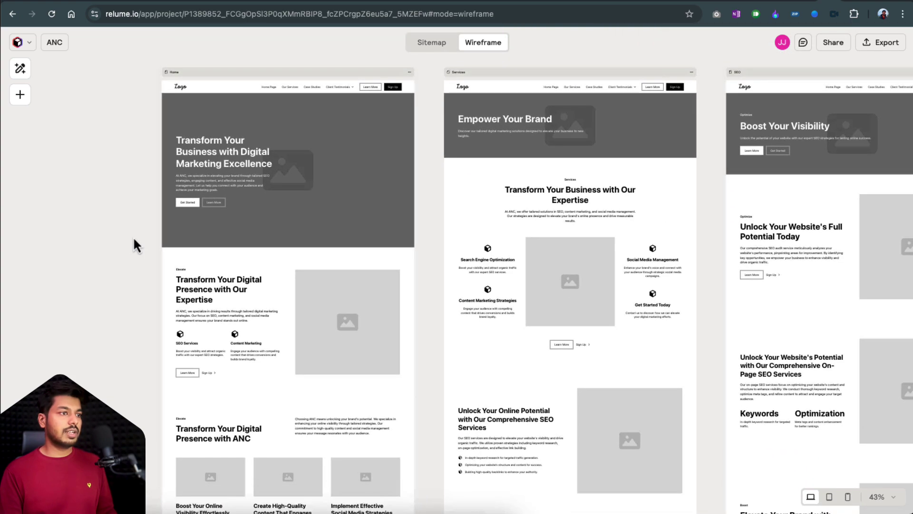
scroll(133, 236, down, 2)
scroll(133, 236, down, 5)
scroll(134, 240, down, 10)
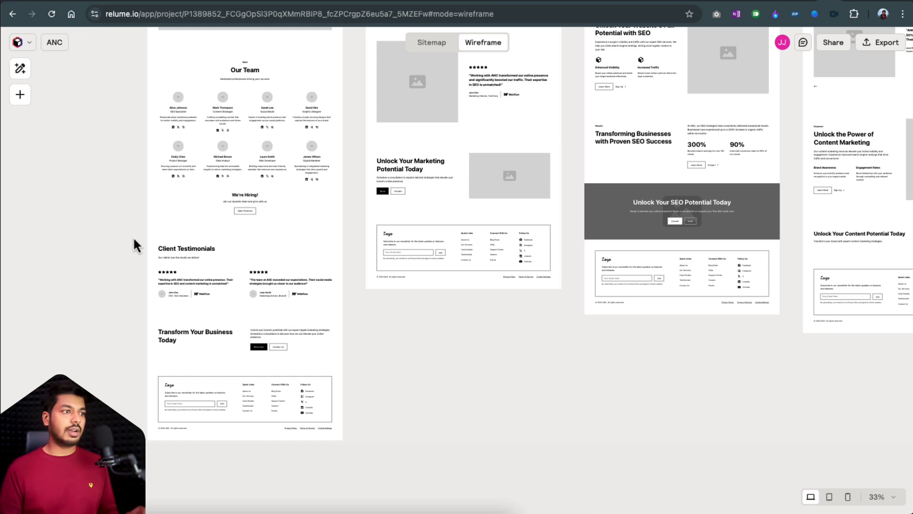
click(209, 411)
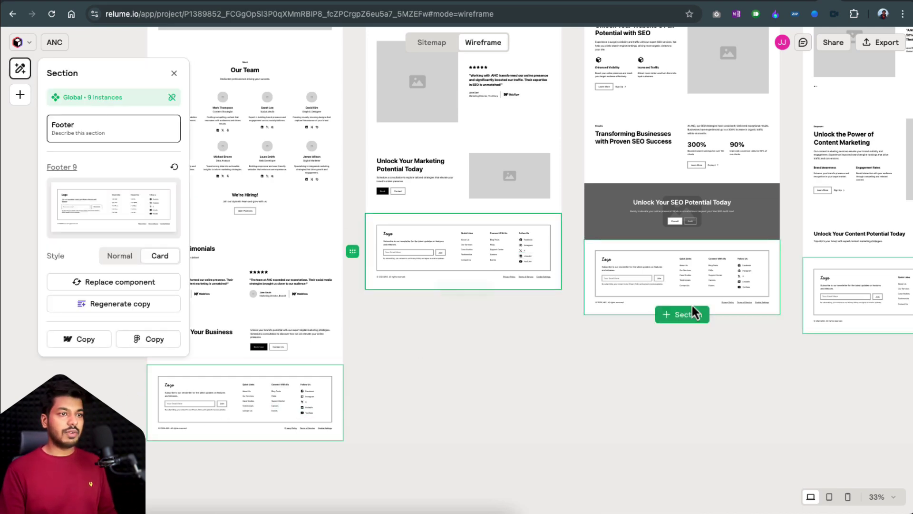
scroll(692, 305, right, 7)
scroll(660, 315, up, 15)
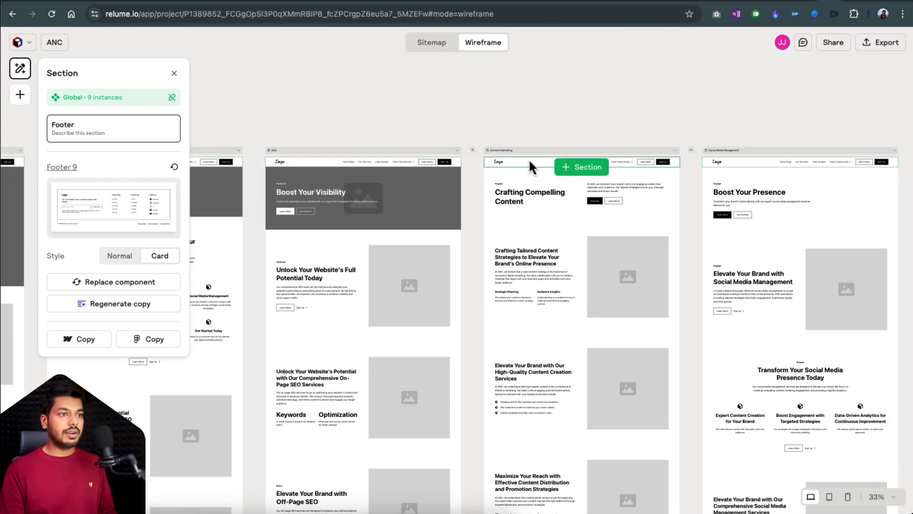
scroll(556, 200, right, 4)
scroll(556, 200, down, 1)
scroll(515, 298, right, 10)
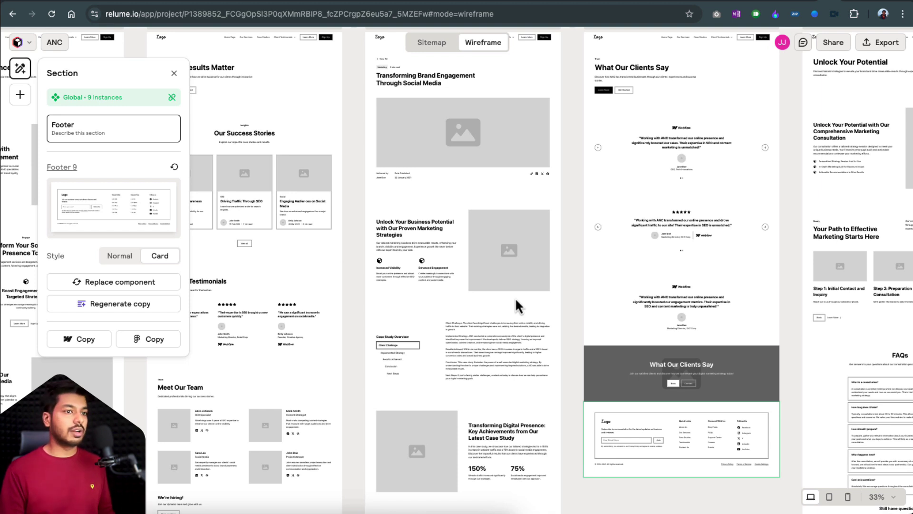
scroll(515, 297, right, 2)
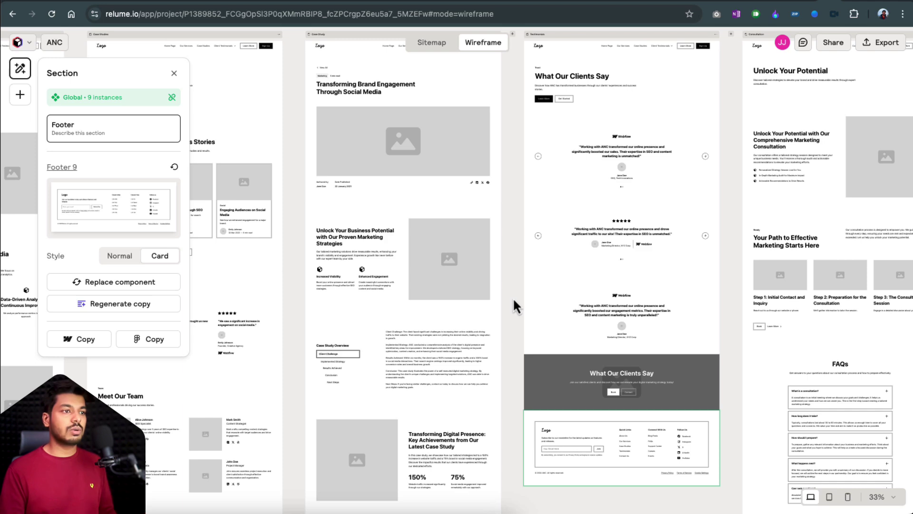
scroll(513, 298, right, 7)
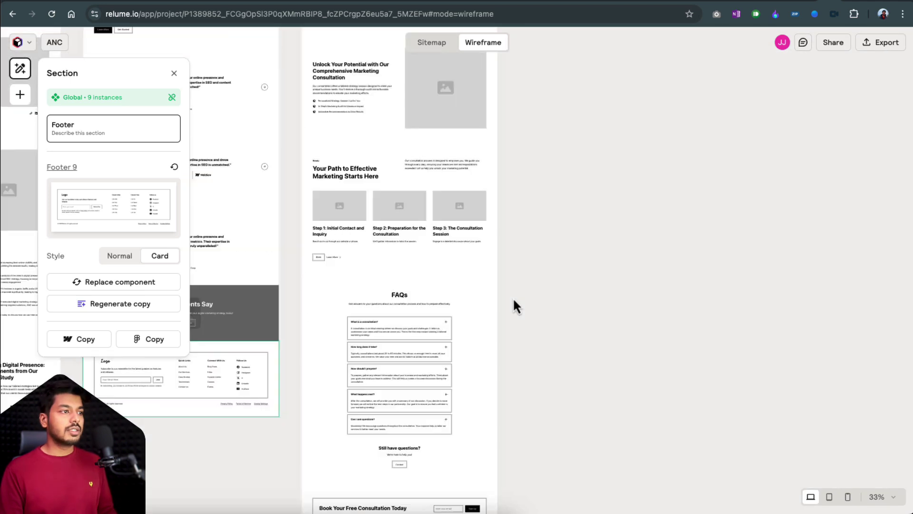
scroll(513, 297, up, 2)
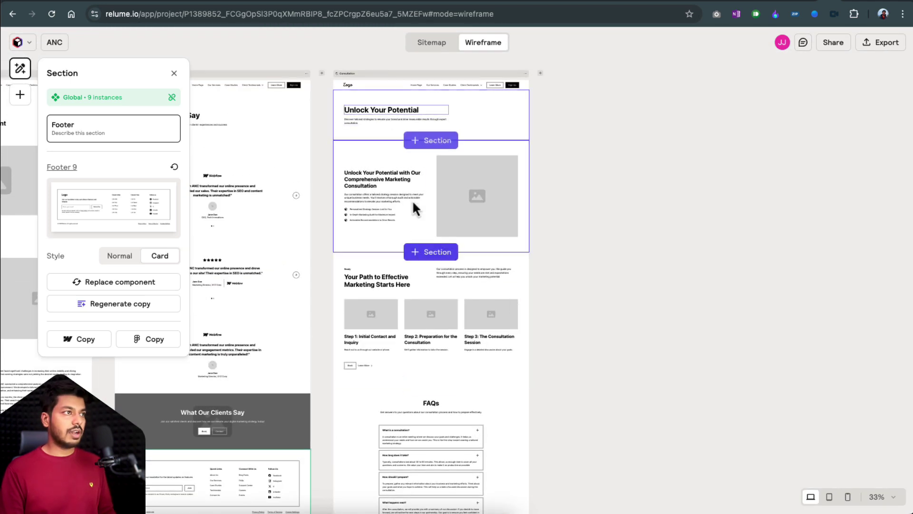
scroll(412, 202, down, 5)
scroll(402, 271, up, 2)
scroll(436, 317, down, 5)
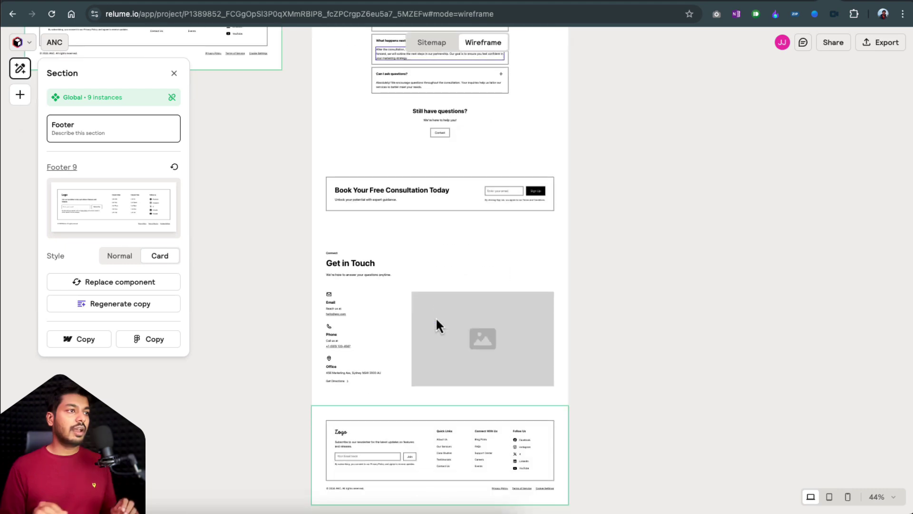
scroll(435, 317, up, 3)
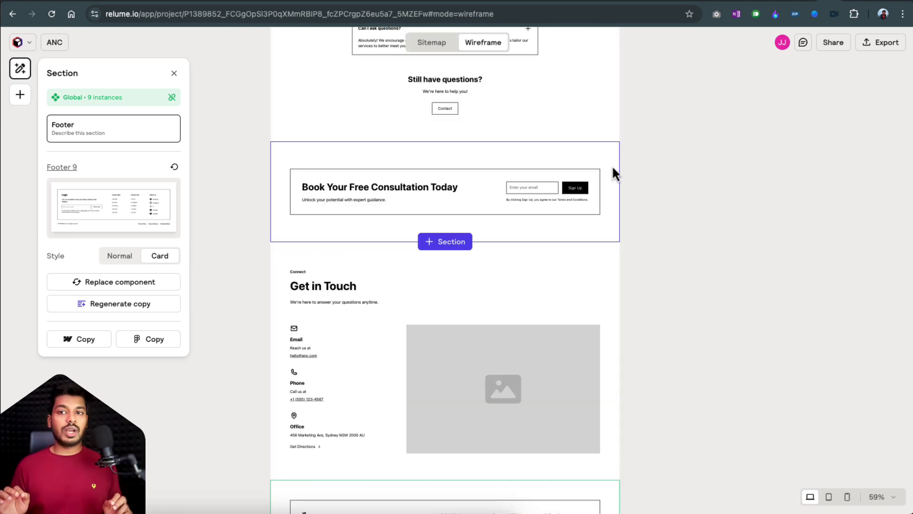
scroll(462, 232, down, 8)
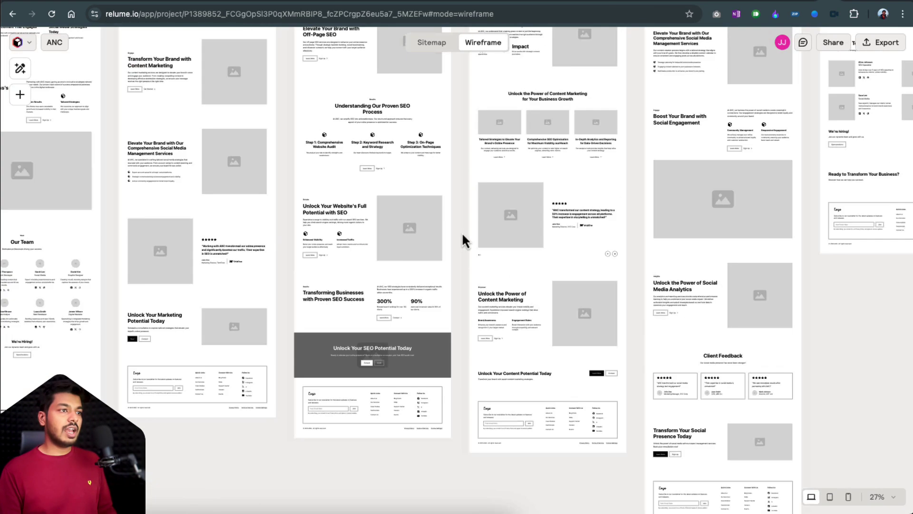
scroll(462, 232, left, 3)
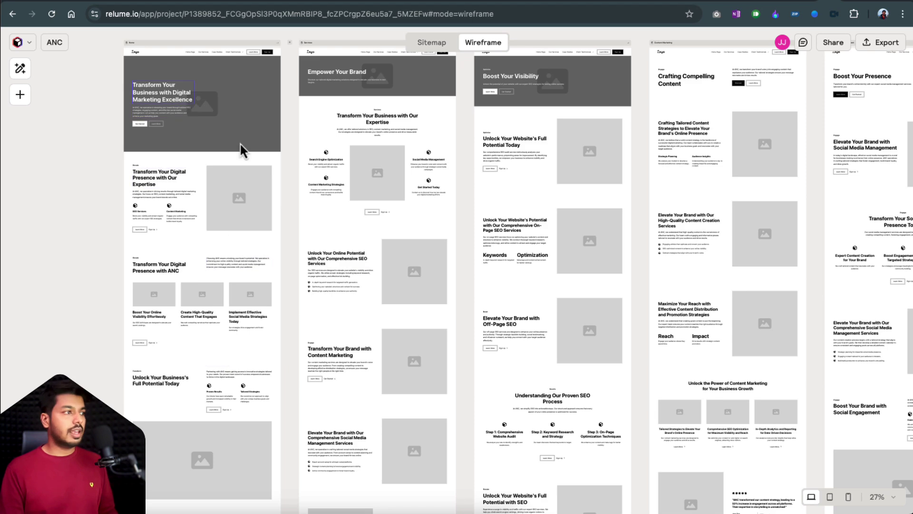
Step: Apply Layout 4 to the 'Transform Your Digital Presence' Feature Section, replacing Layout 10
click(201, 211)
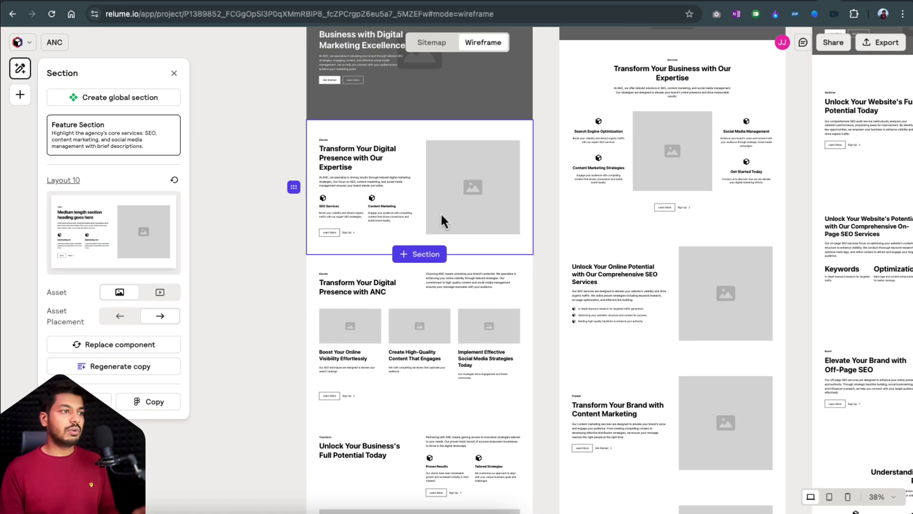
click(386, 207)
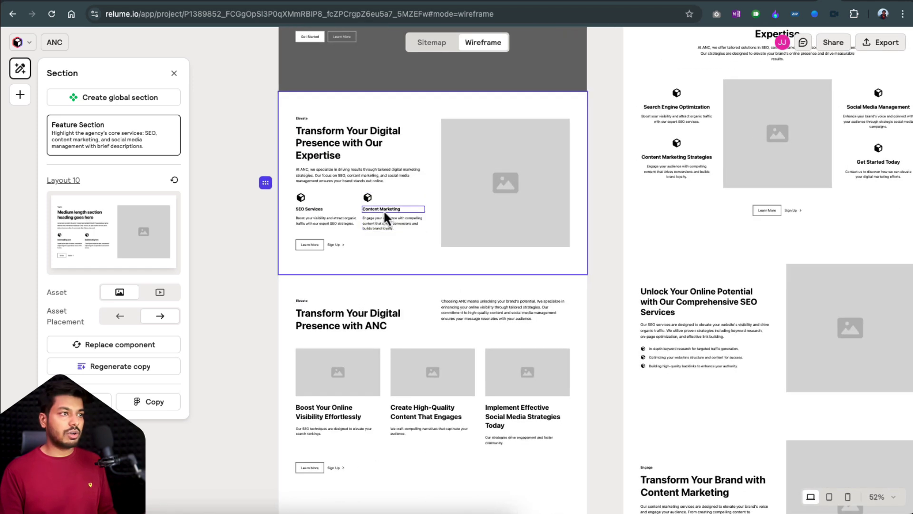
click(319, 171)
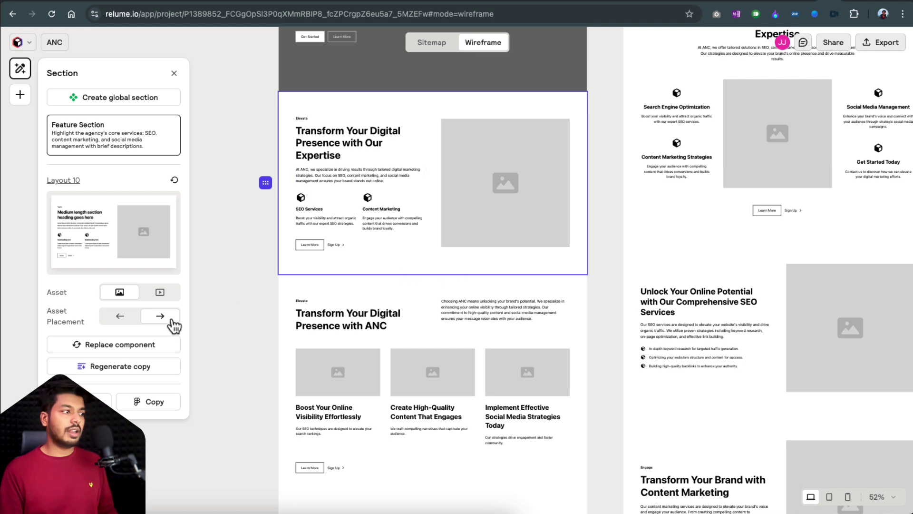
click(105, 345)
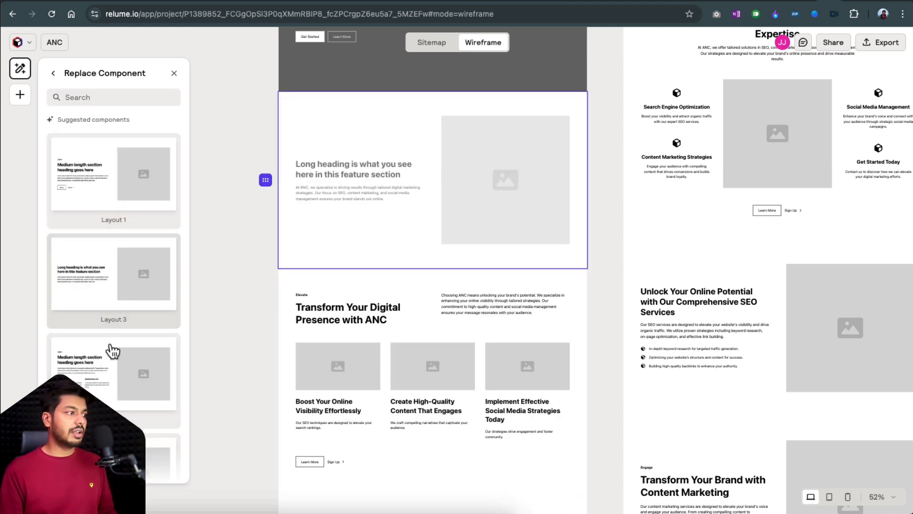
click(100, 378)
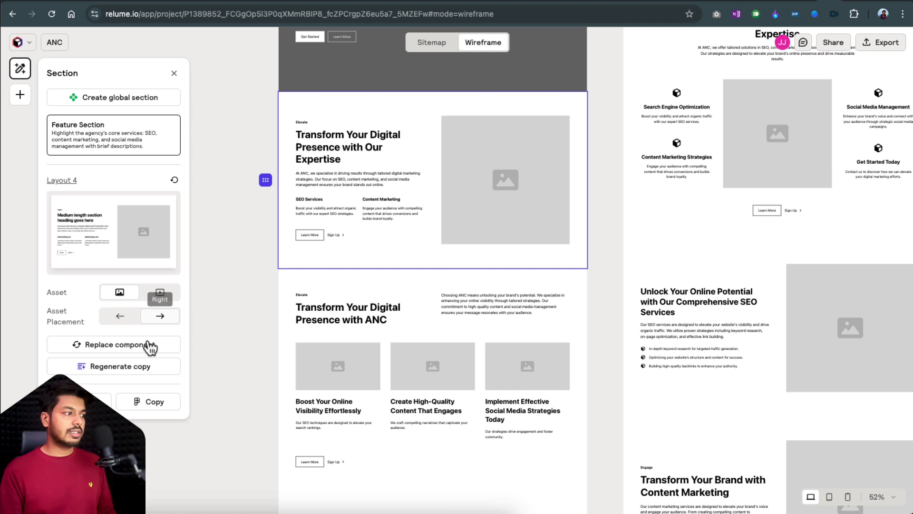
Step: Generate new copy for the Feature Section and close the copy panel once it loads
click(127, 370)
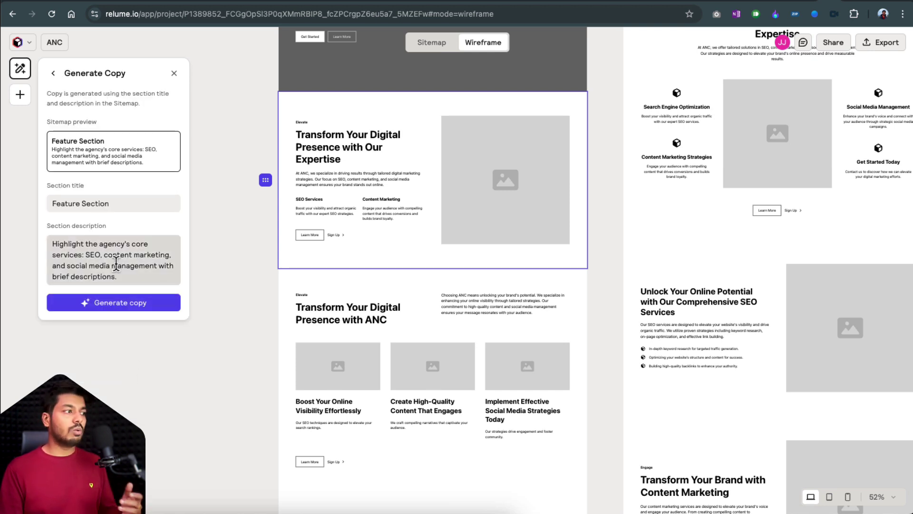
click(161, 309)
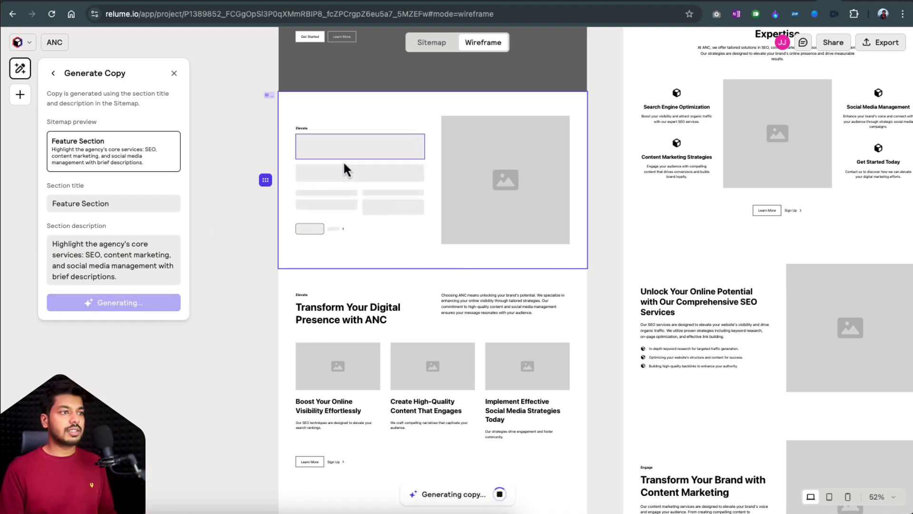
click(218, 247)
scroll(219, 241, down, 10)
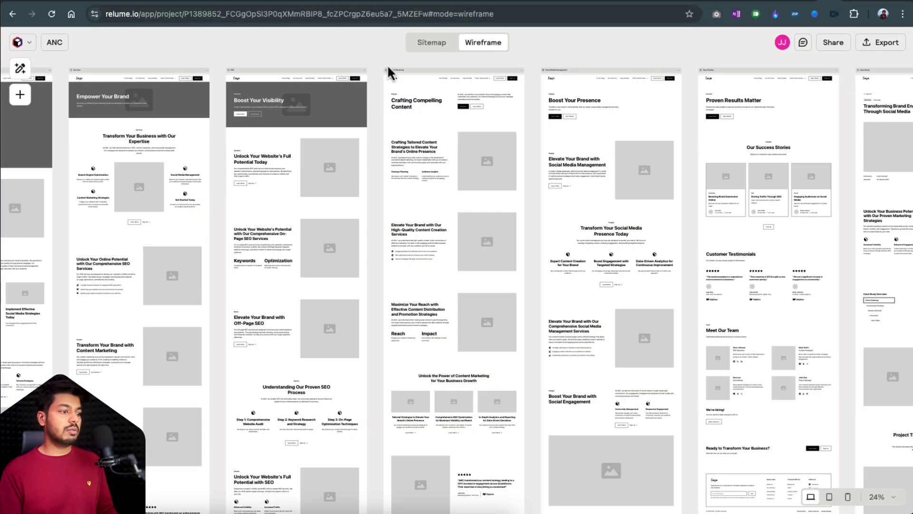
Step: In an untitled Figma draft, search plugins for 'relume' and run the Relume plugin
click(278, 509)
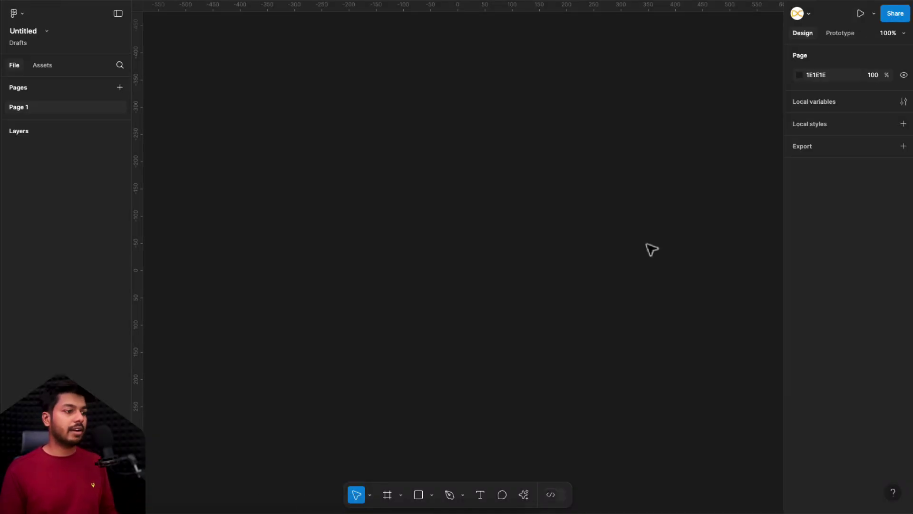
click(524, 495)
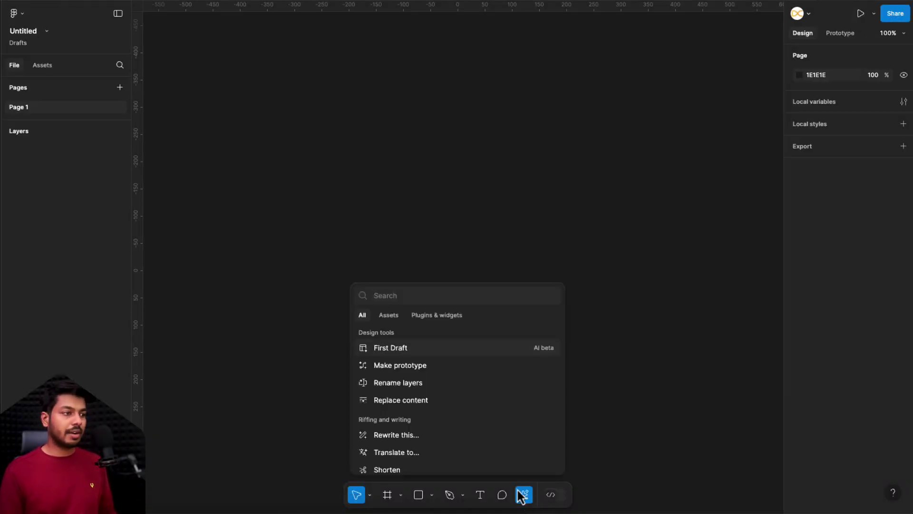
click(440, 321)
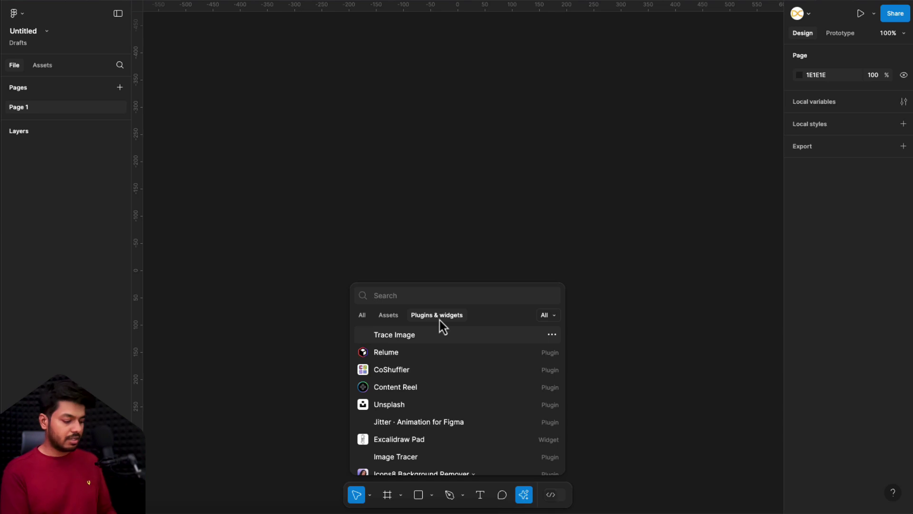
text(relume)
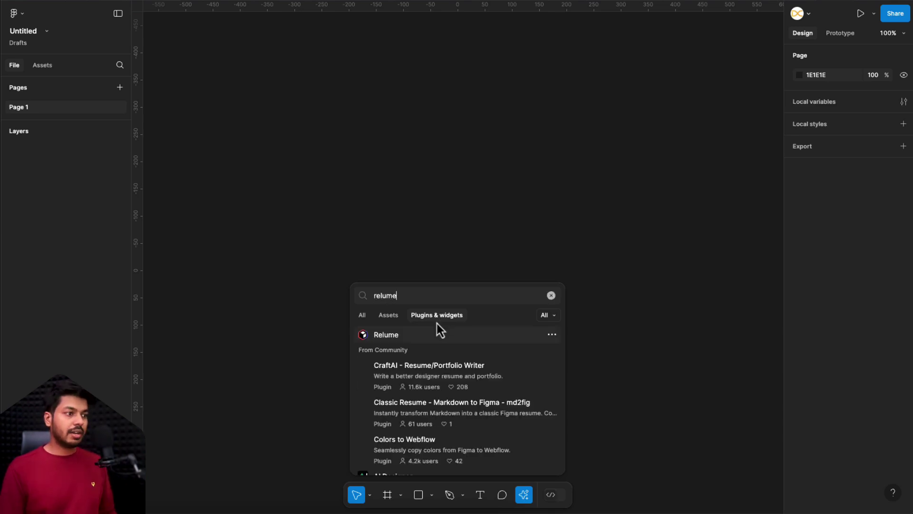
click(411, 339)
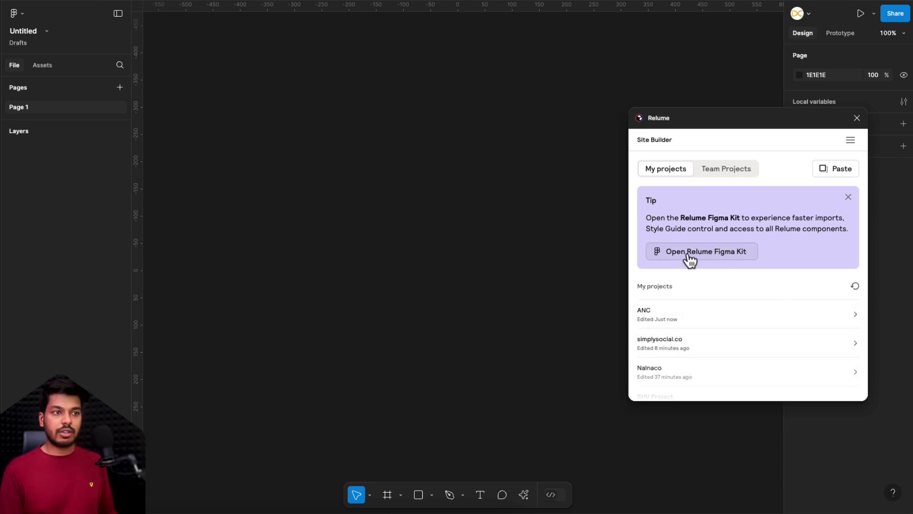
Step: Open the Relume Figma Kit (v2.9) file and relaunch the Relume plugin inside it
click(711, 260)
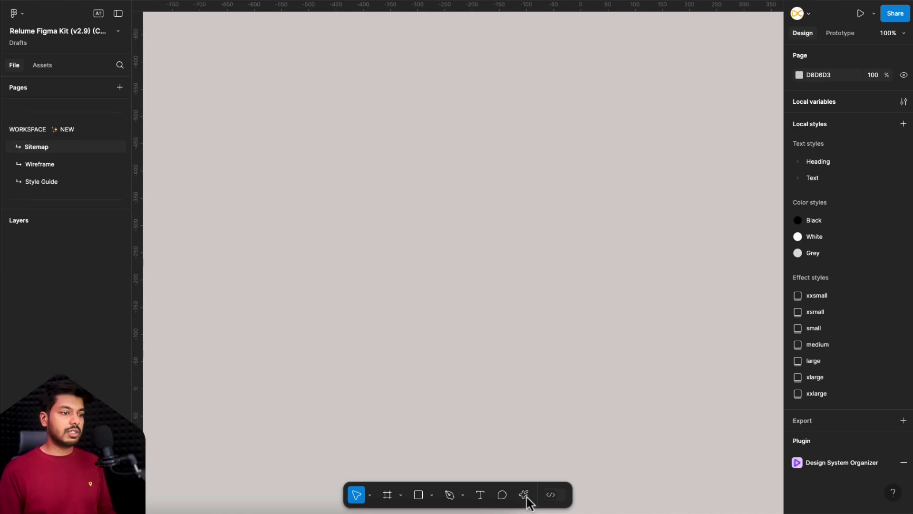
click(520, 497)
click(375, 369)
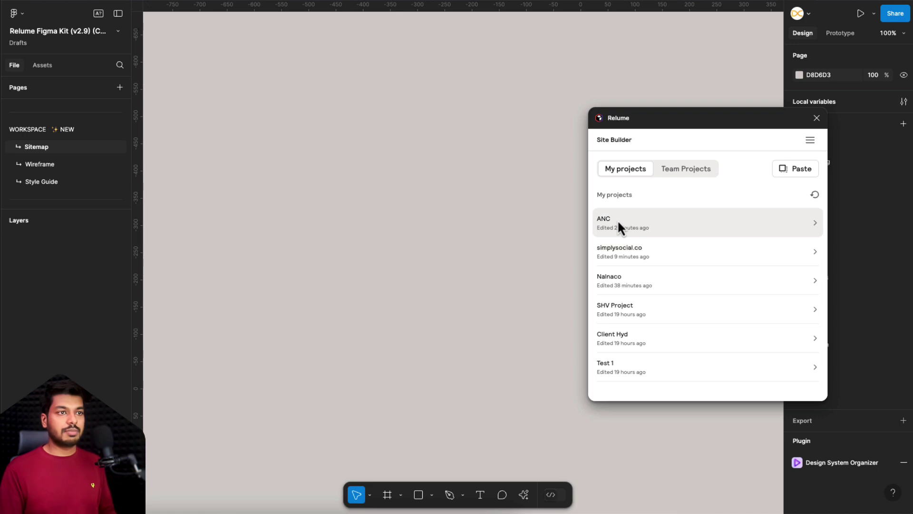
Step: Add the ANC project's Primary Sitemap to the Sitemap page, then deselect it
click(744, 222)
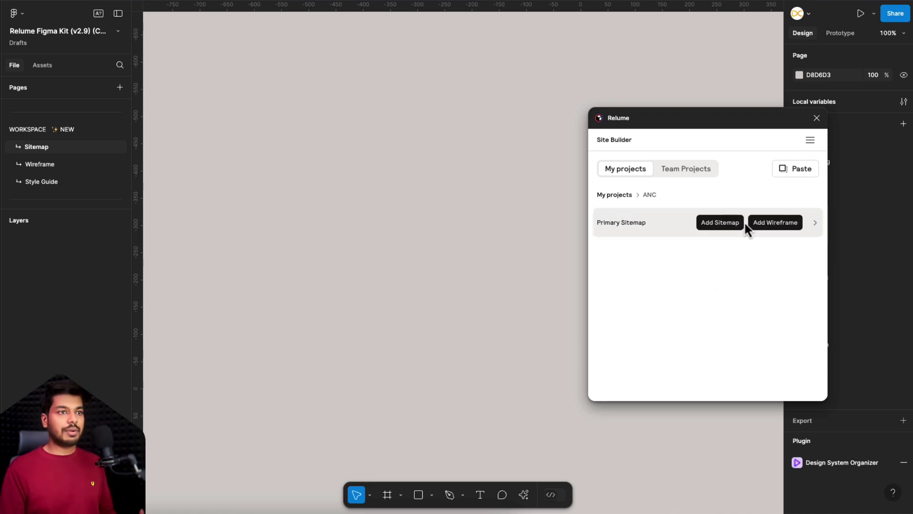
click(712, 227)
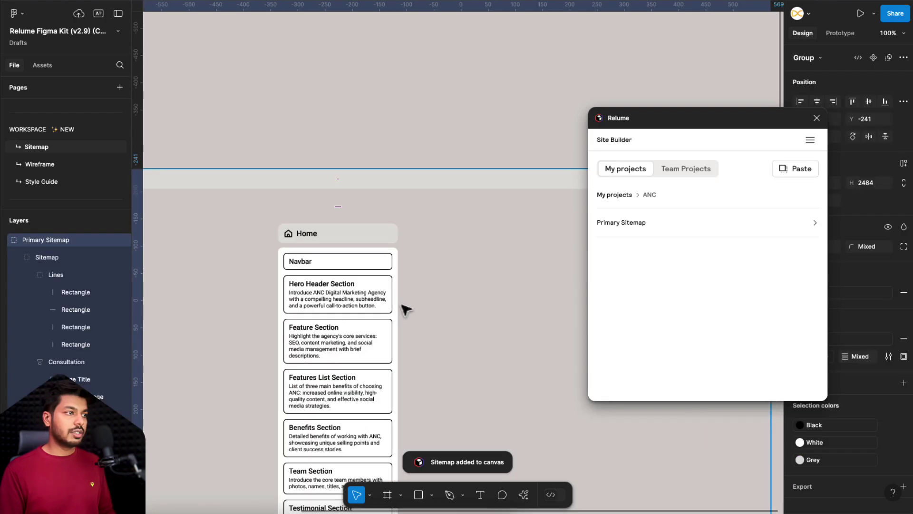
scroll(359, 108, down, 5)
scroll(359, 109, up, 5)
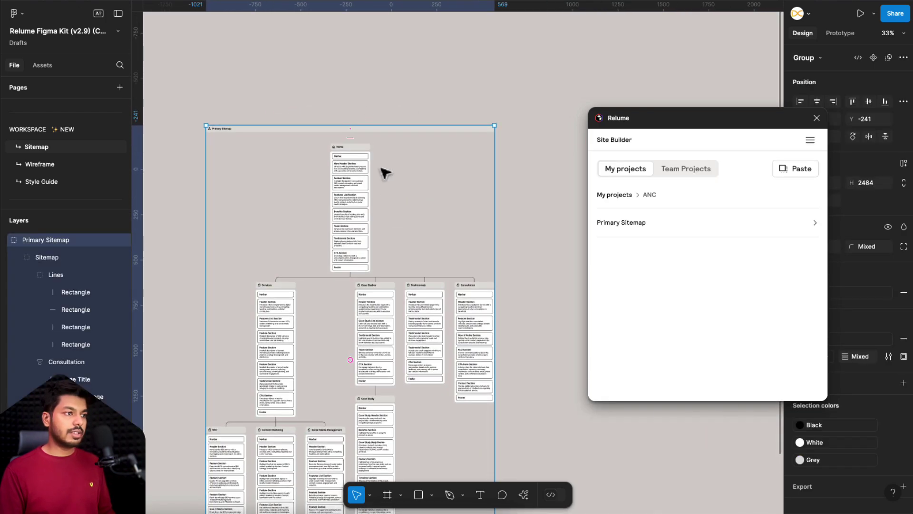
scroll(383, 173, down, 3)
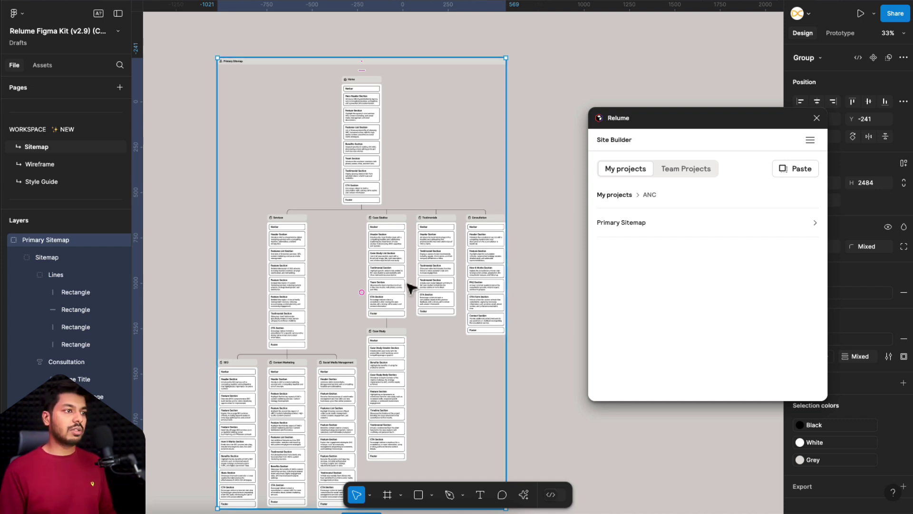
click(528, 135)
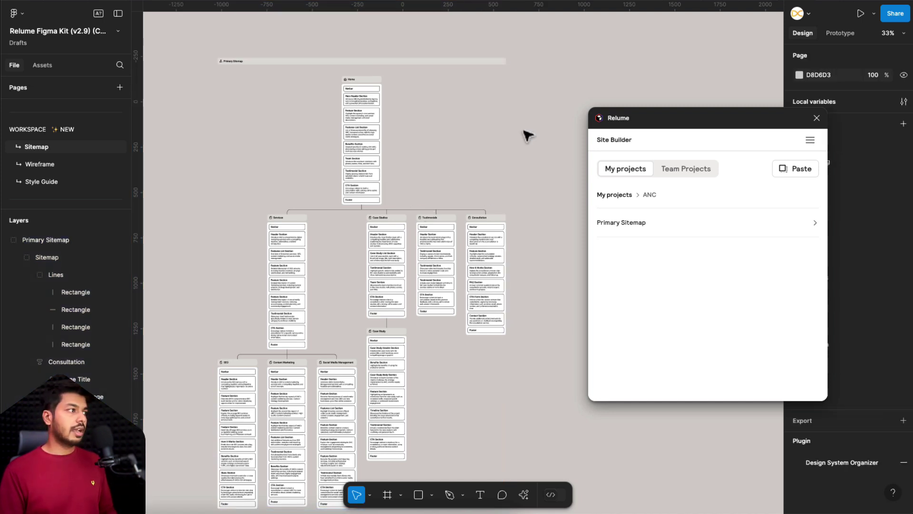
Step: On the Wireframe page, add the ANC Home wireframe from the Primary Sitemap's page list
click(29, 165)
mouse_move(774, 235)
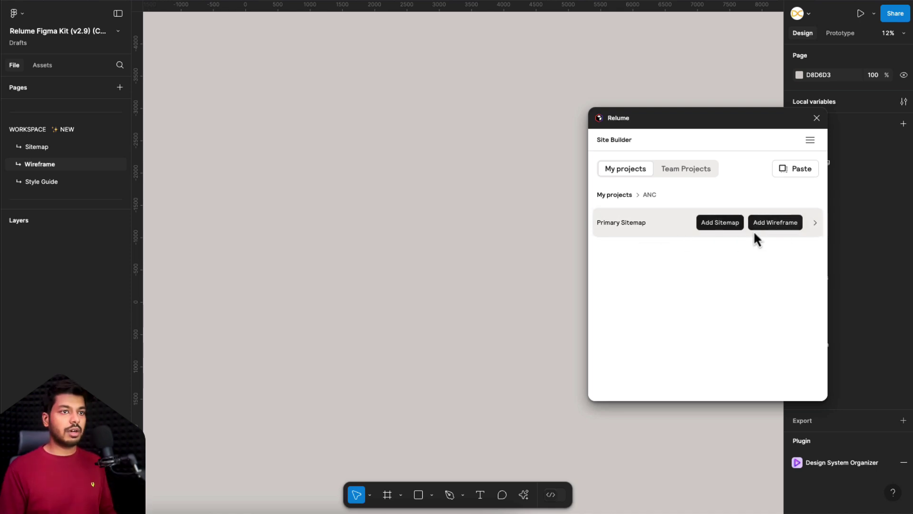
click(656, 230)
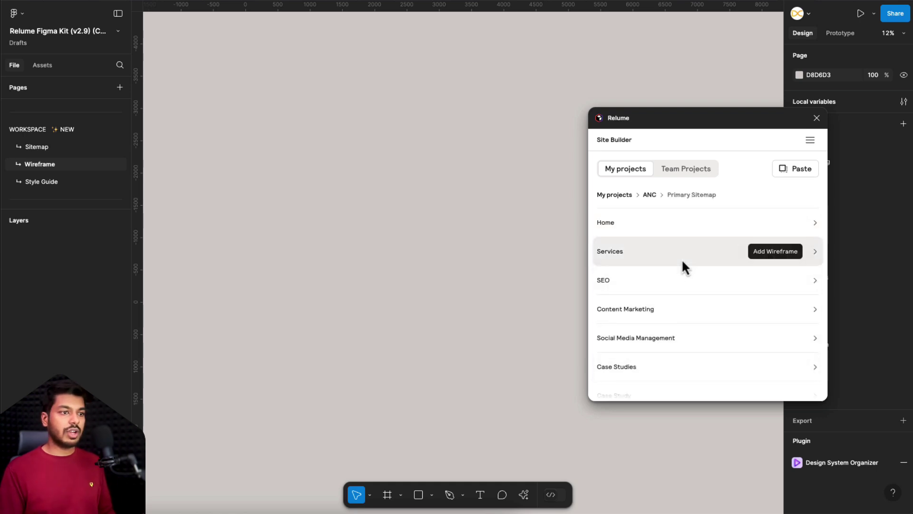
click(775, 224)
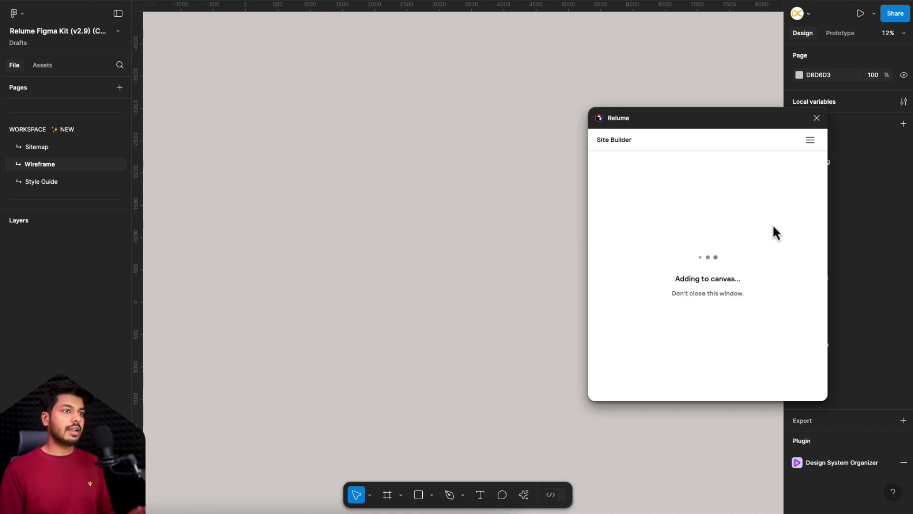
scroll(218, 329, up, 5)
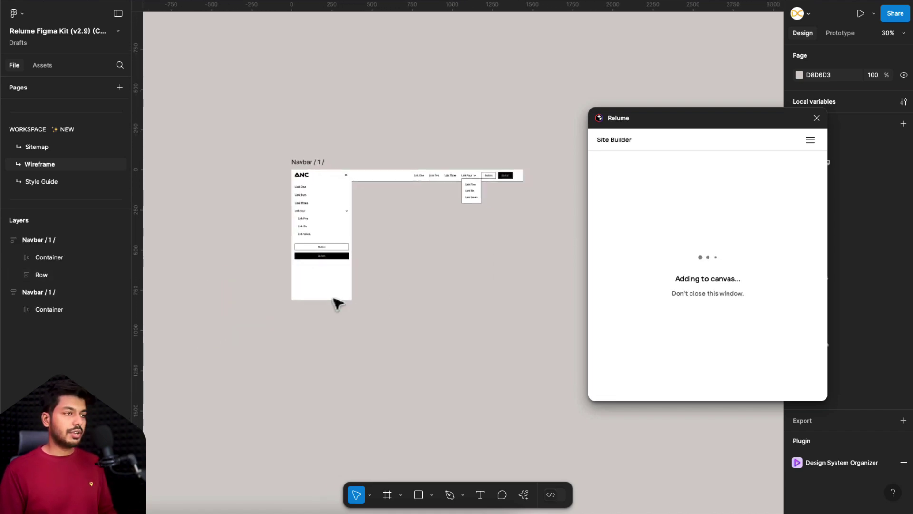
scroll(338, 304, down, 1)
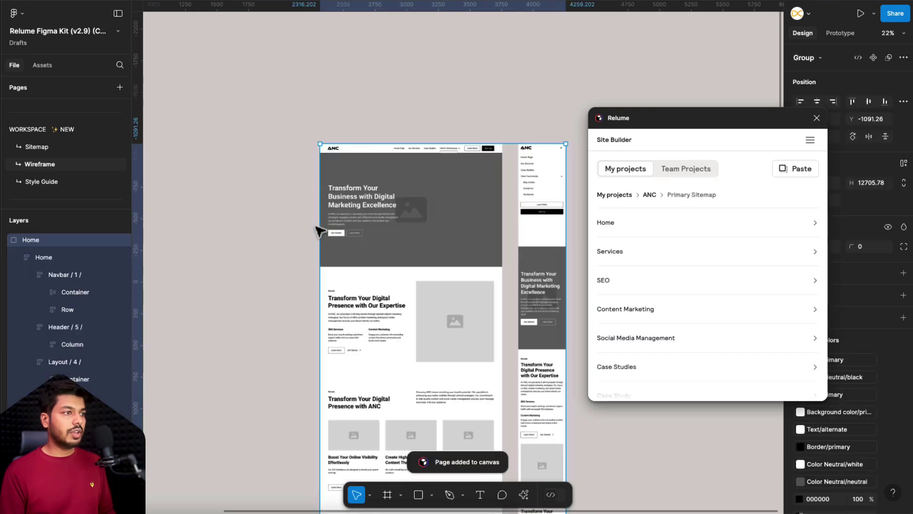
Step: Delete the feature section's text column and the third card from the desktop Home wireframe
scroll(319, 232, down, 1)
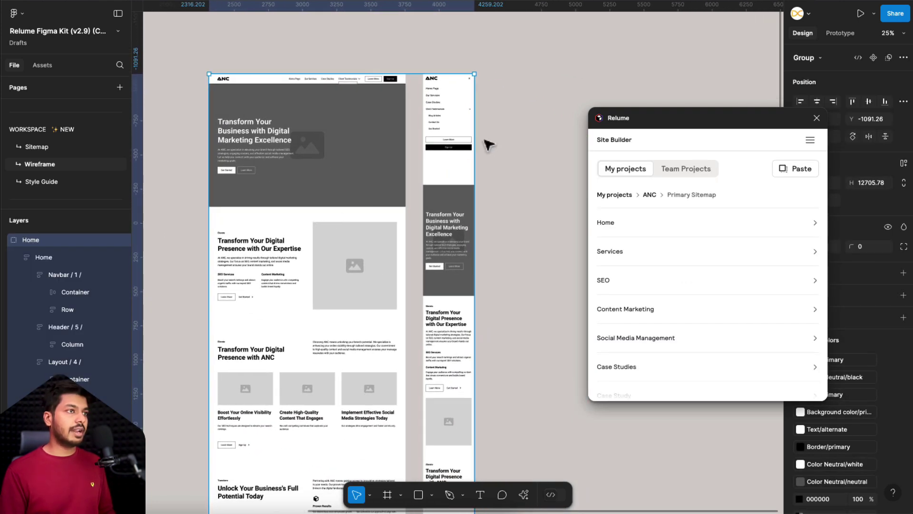
scroll(508, 134, down, 2)
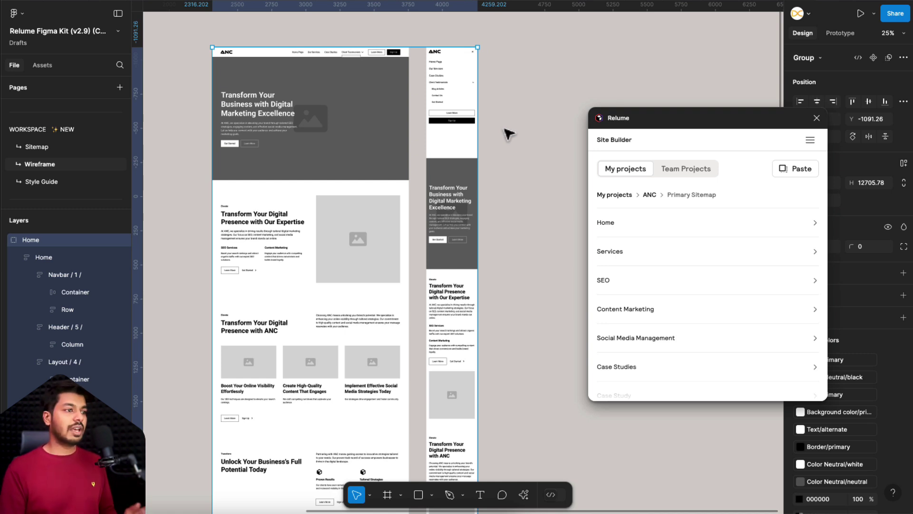
double_click(271, 252)
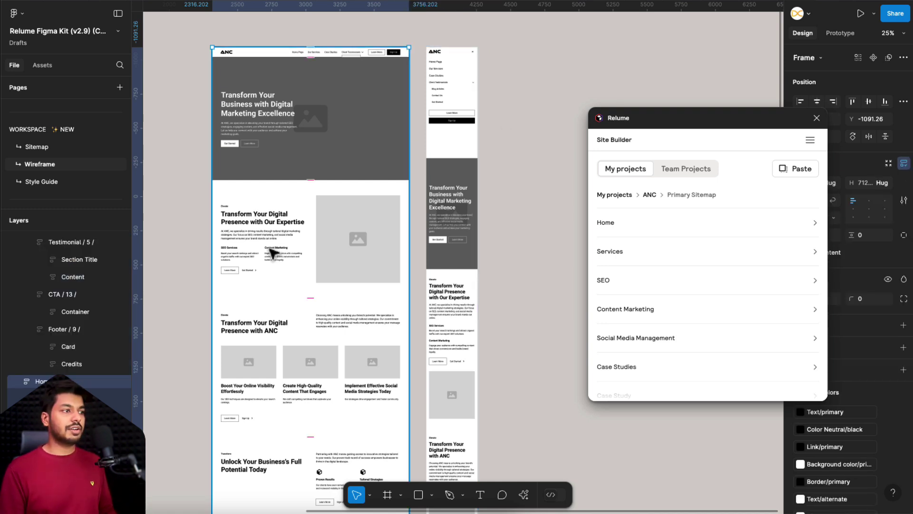
double_click(271, 252)
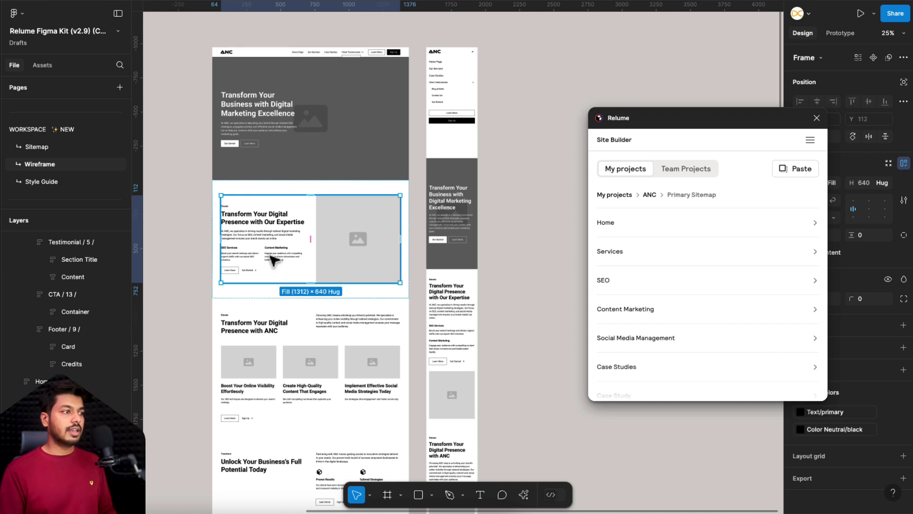
double_click(273, 259)
key(Delete)
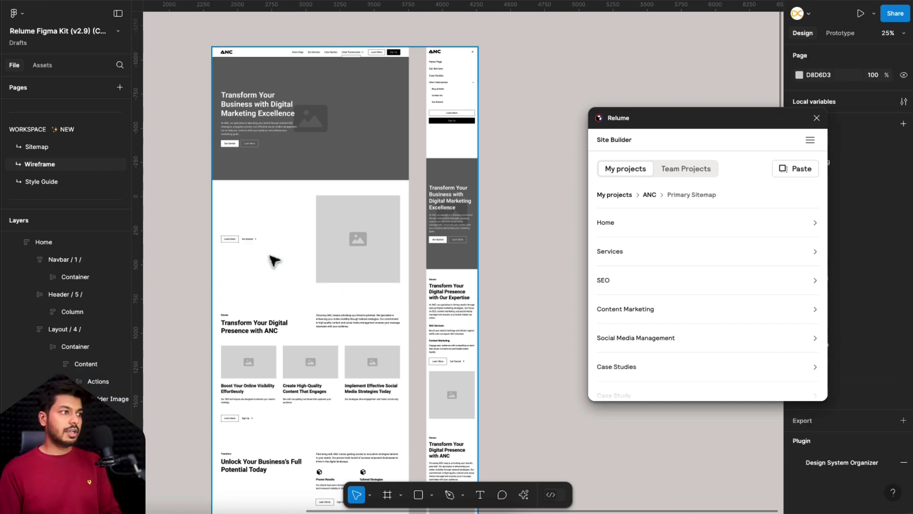
click(345, 379)
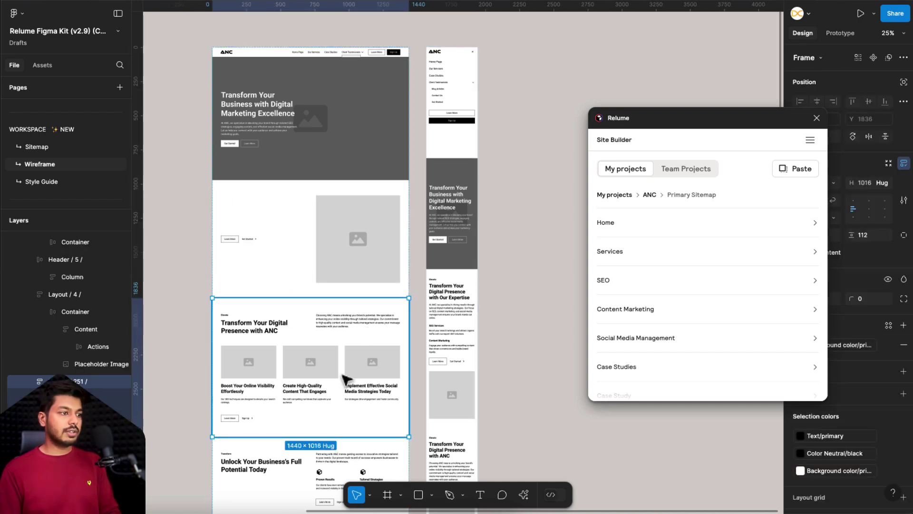
double_click(346, 379)
click(379, 380)
key(Delete)
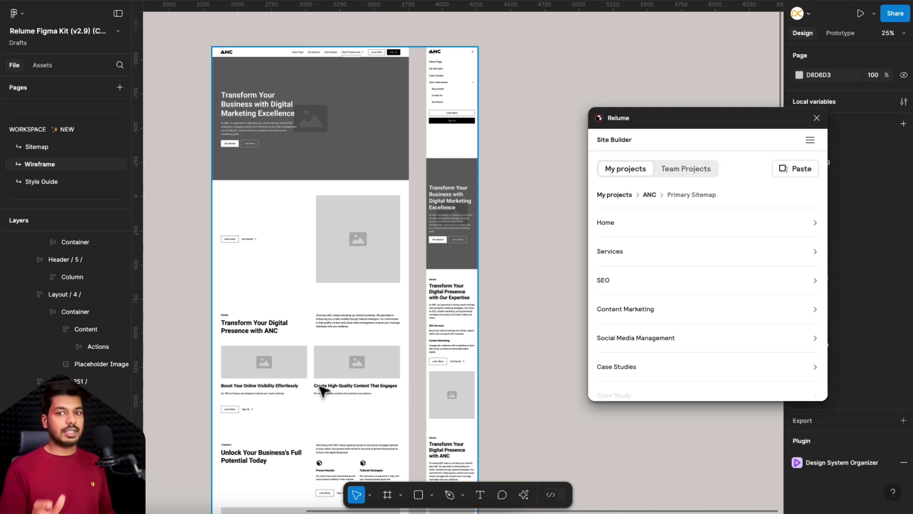
Step: Undo the card deletion and header variant change, then select the group holding both Home frames
key(ctrl+z)
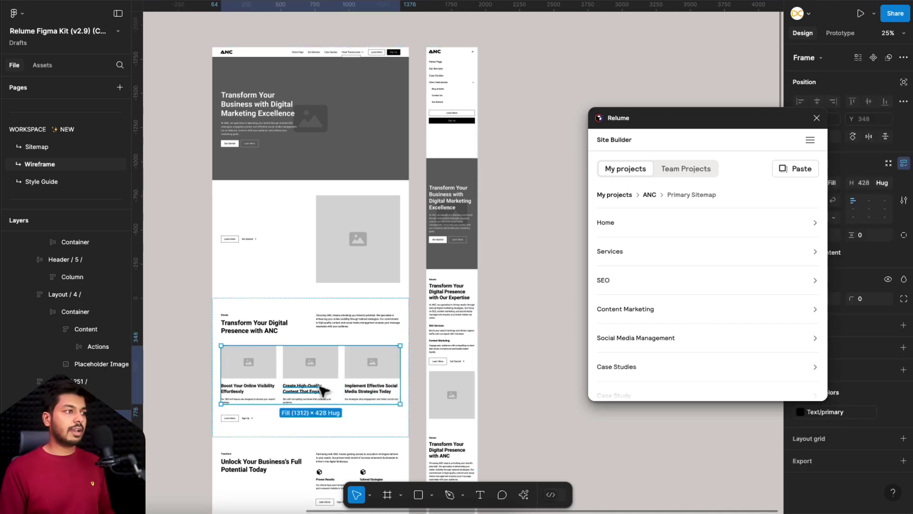
key(shift+Return)
key(shift+Return)
key(shift+Return)
key(ctrl+z)
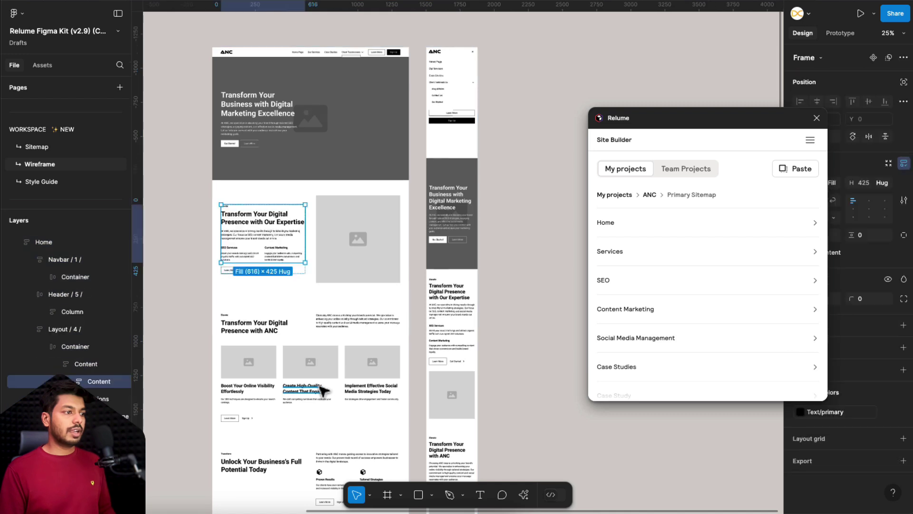
click(546, 221)
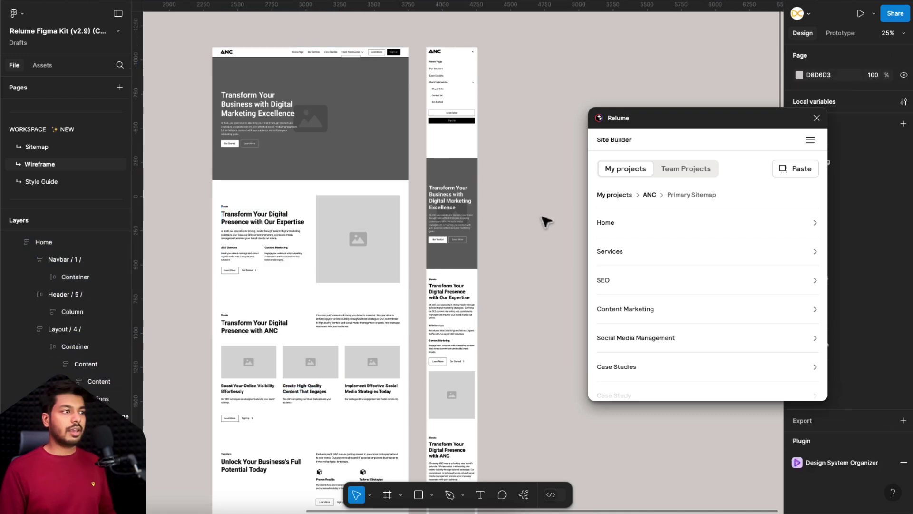
click(394, 153)
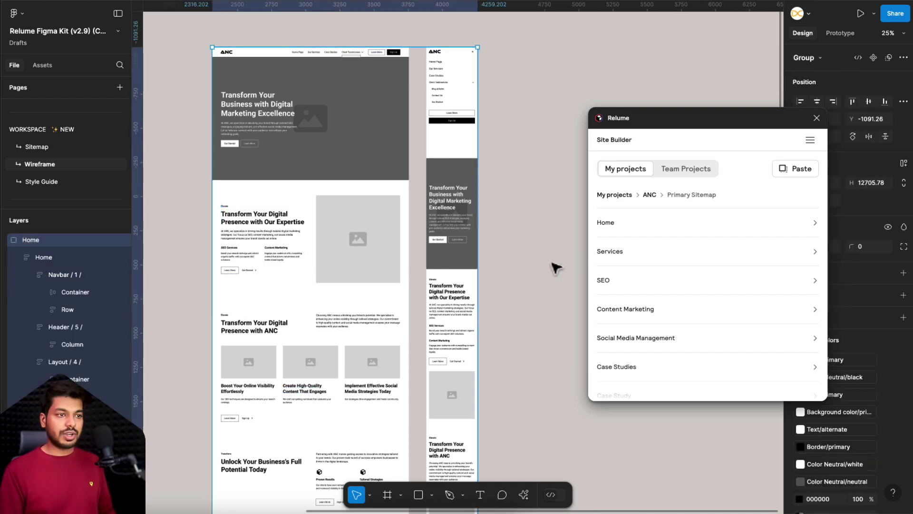
Step: Add the Case Studies page wireframe beside the Home frames on the canvas
scroll(555, 268, down, 1)
scroll(671, 343, down, 1)
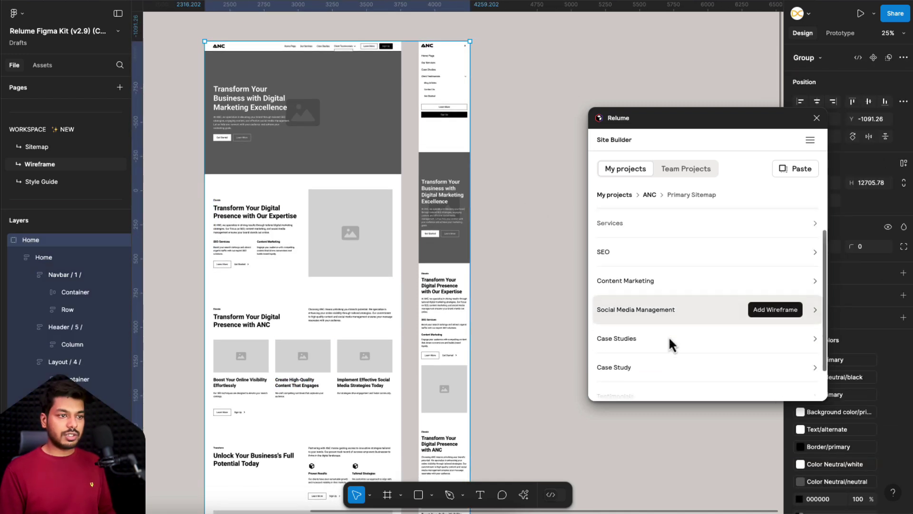
click(772, 318)
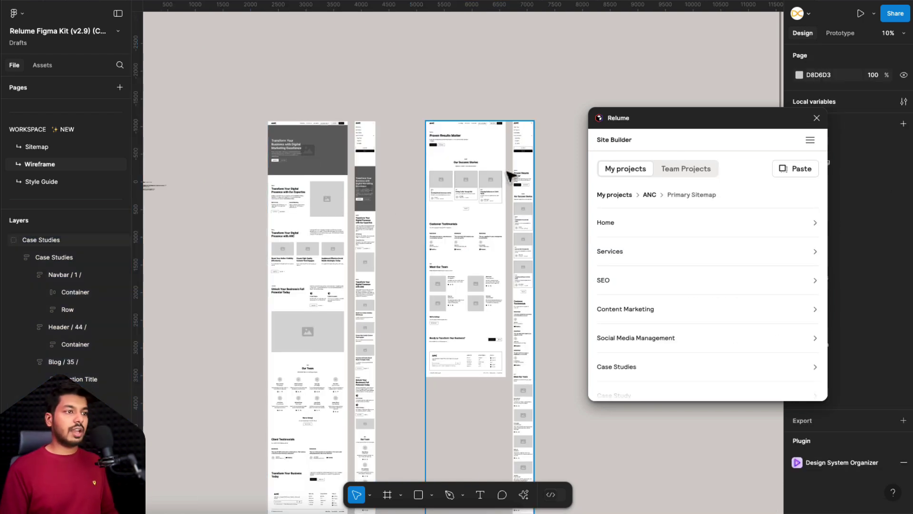
click(479, 150)
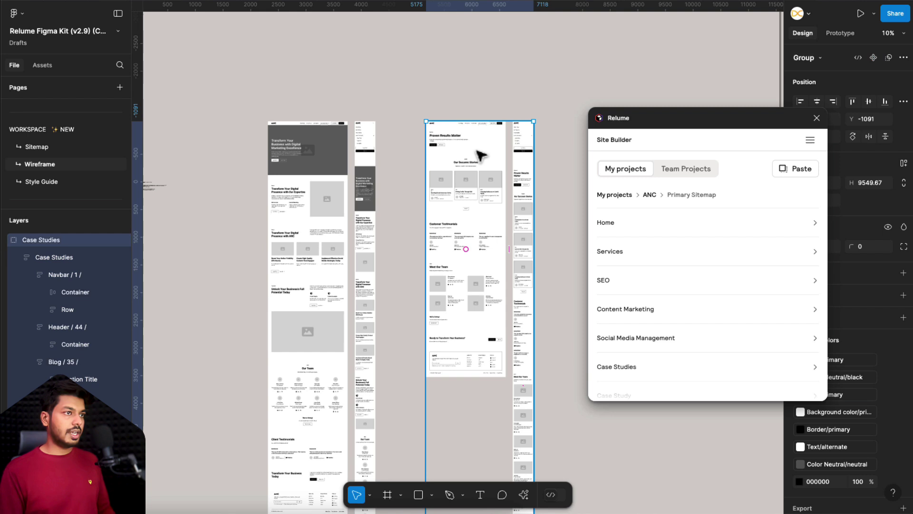
shift+click(326, 177)
key(Escape)
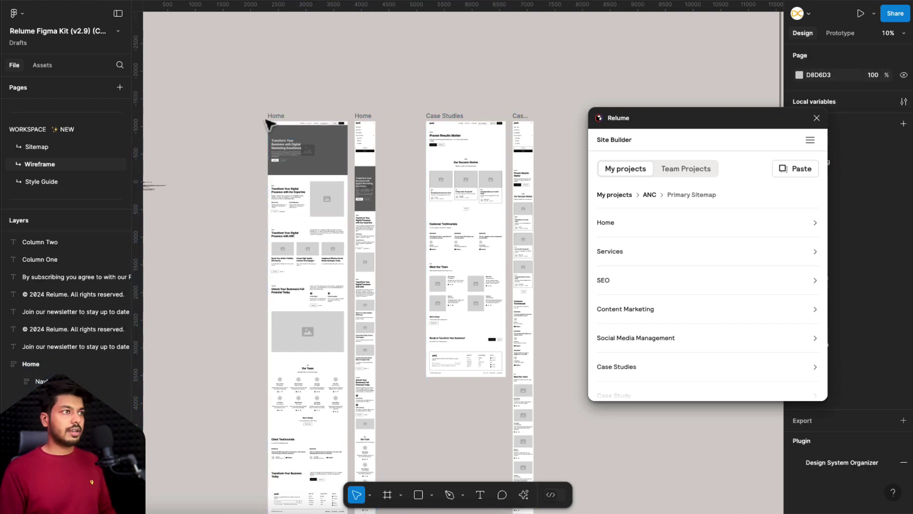
Step: In the Relume web app, bring up the Content Marketing page's actions
scroll(435, 133, up, 3)
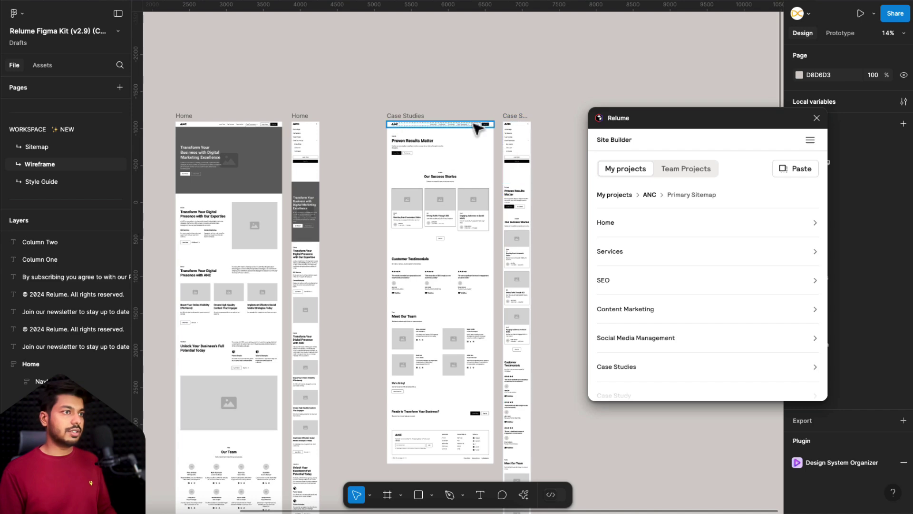
scroll(252, 157, up, 5)
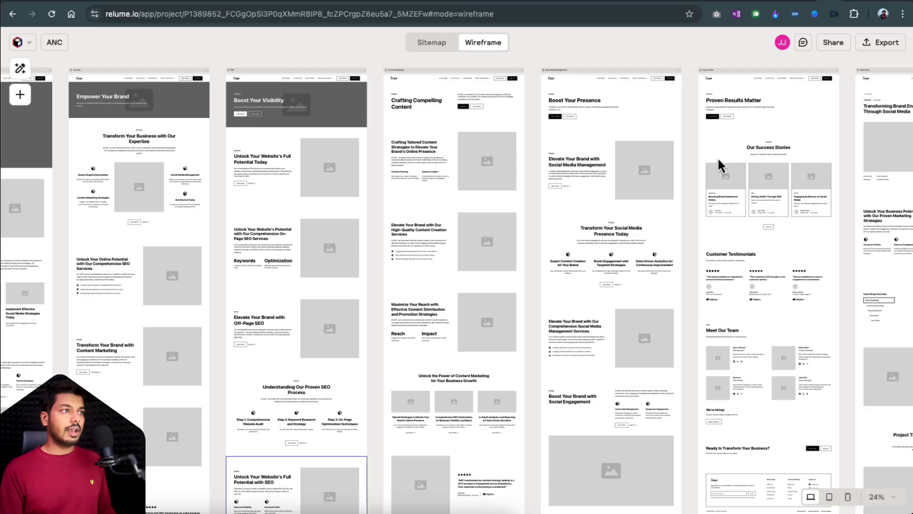
right_click(405, 69)
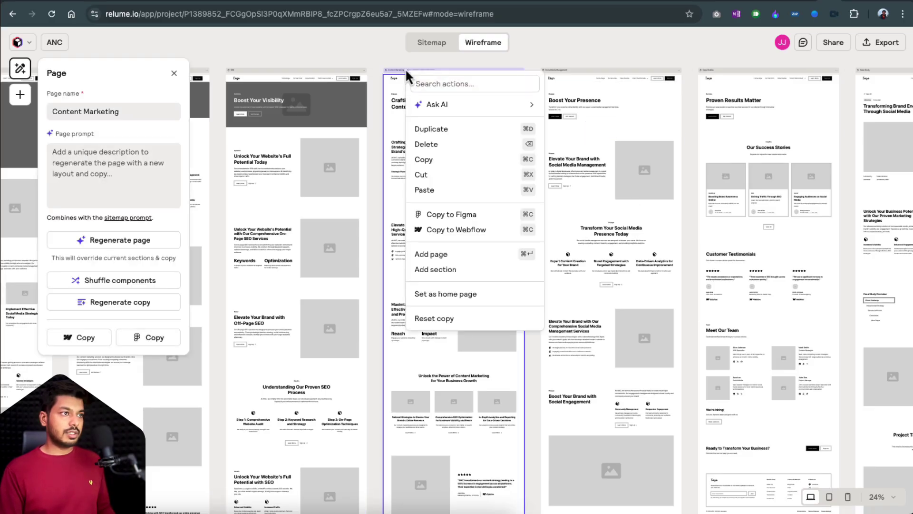
Step: Copy the Content Marketing page to Figma and close the Relume plugin window
click(458, 215)
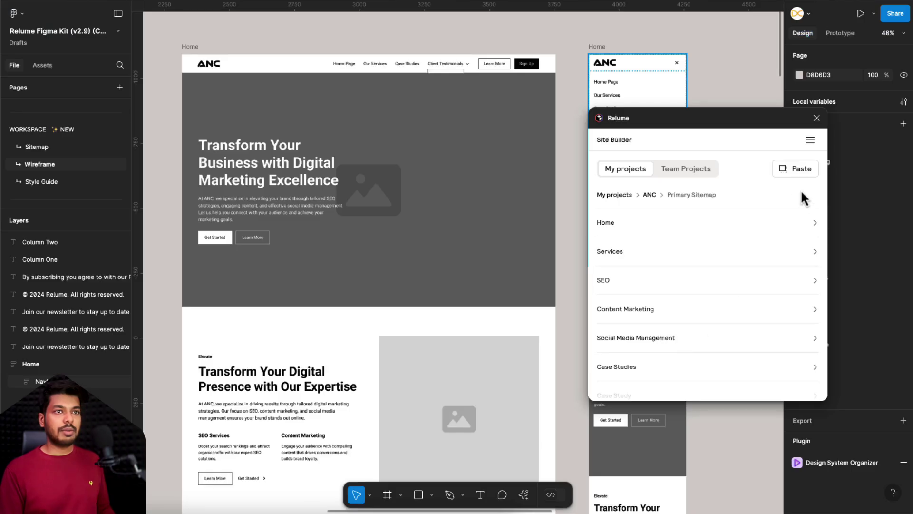
click(816, 118)
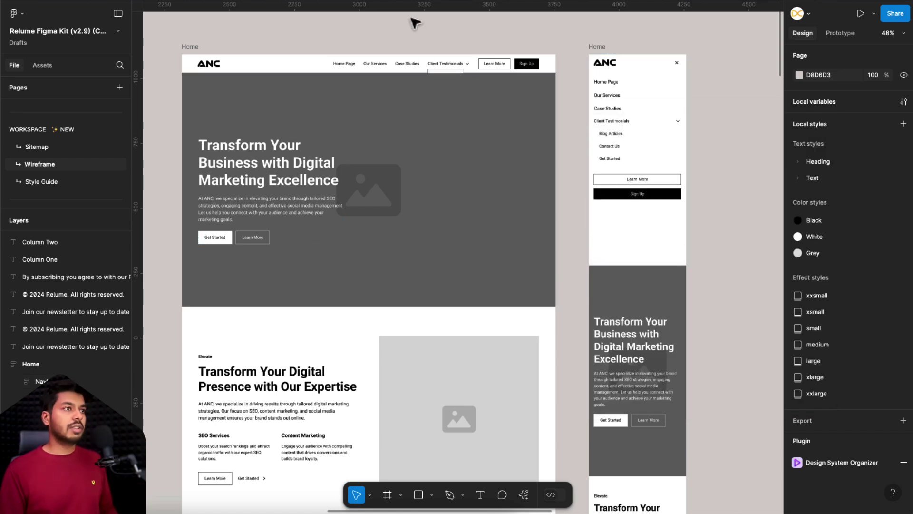
Step: Select the hero's Get Started button instance and go to its main Primary Button component
scroll(302, 179, left, 5)
scroll(297, 183, down, 2)
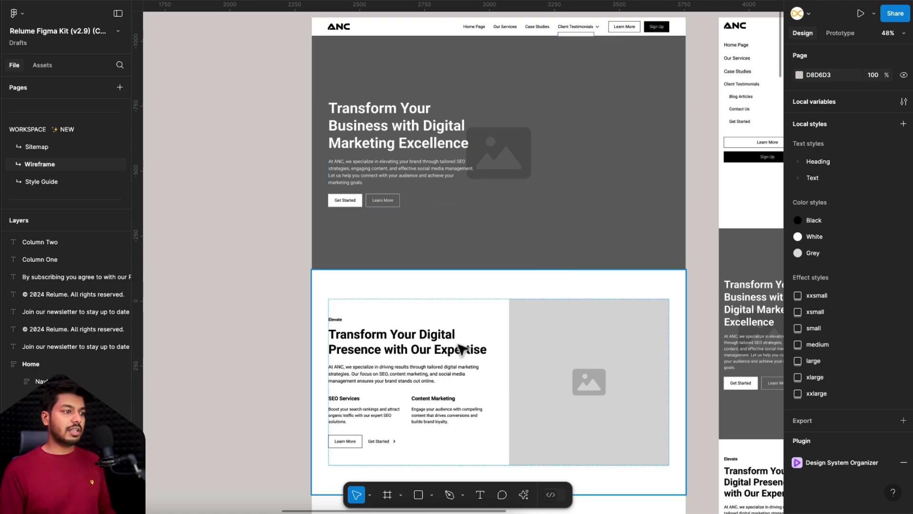
scroll(478, 335, down, 4)
scroll(387, 342, right, 7)
scroll(389, 341, down, 5)
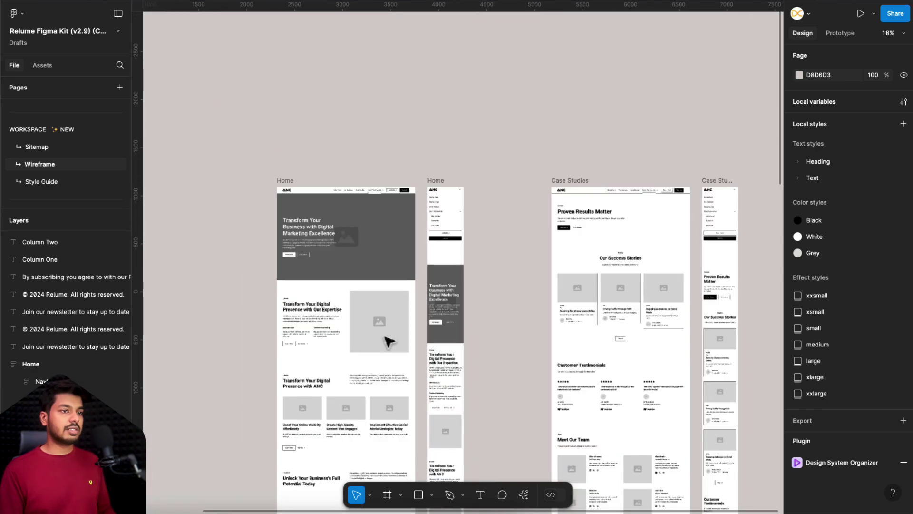
scroll(388, 340, up, 15)
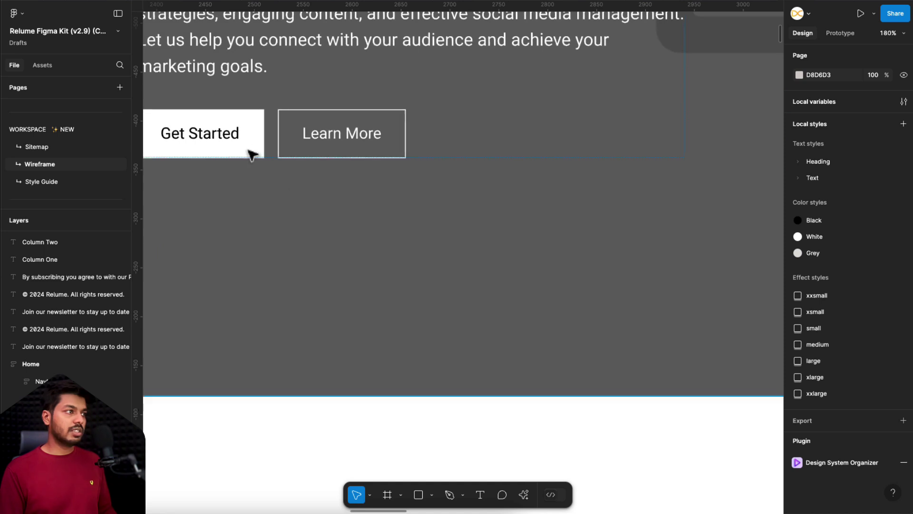
click(249, 150)
click(250, 150)
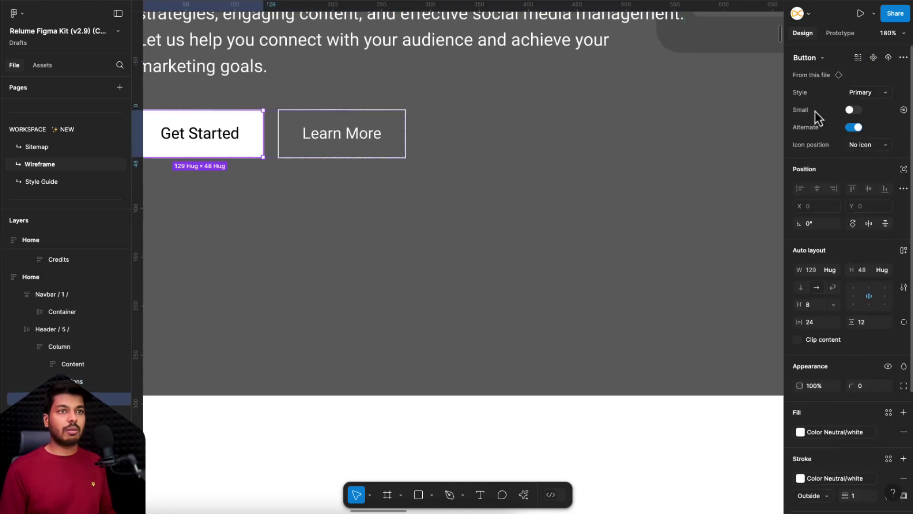
click(839, 75)
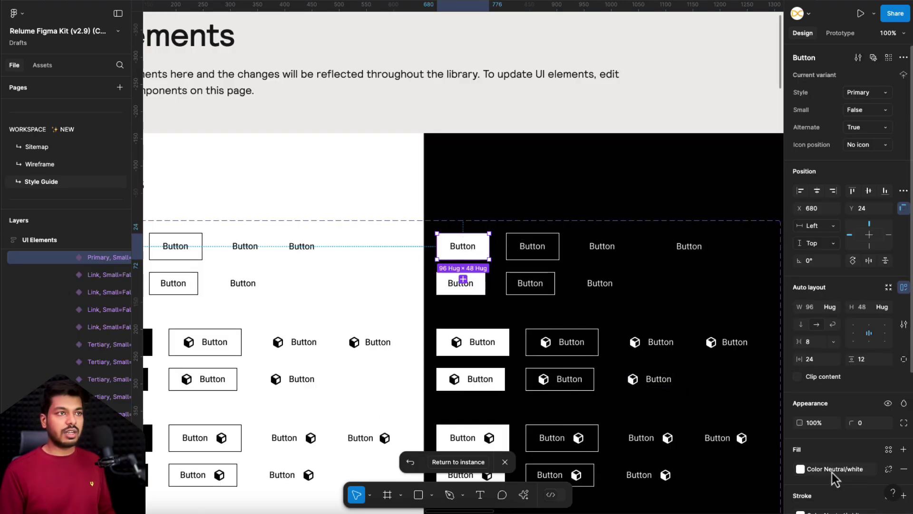
Step: Pan over the Colour Variables frame and back to UI Elements, then clear the canvas selection
scroll(513, 285, down, 3)
scroll(511, 285, left, 10)
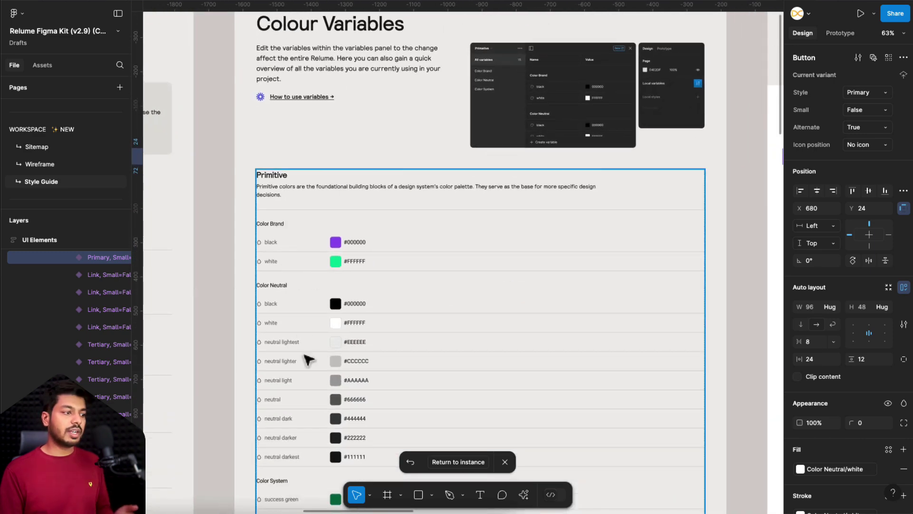
scroll(308, 360, down, 5)
scroll(308, 360, up, 5)
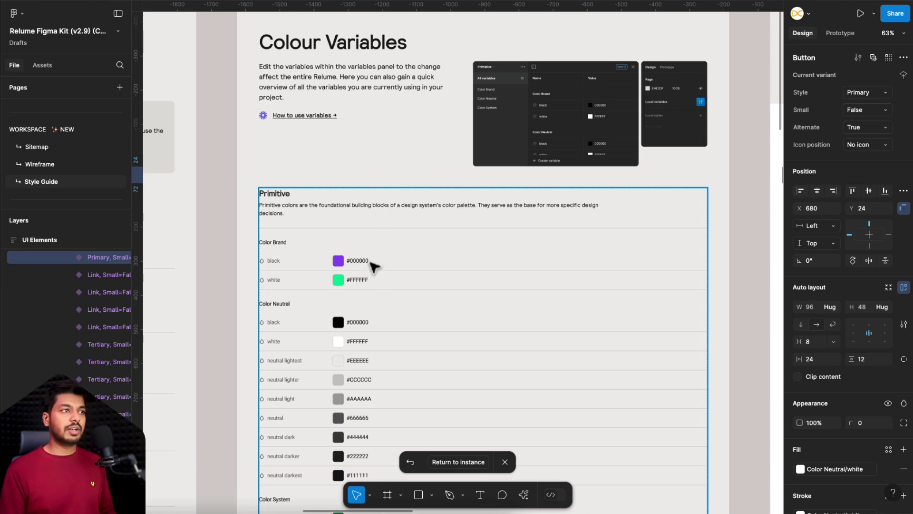
scroll(373, 266, right, 8)
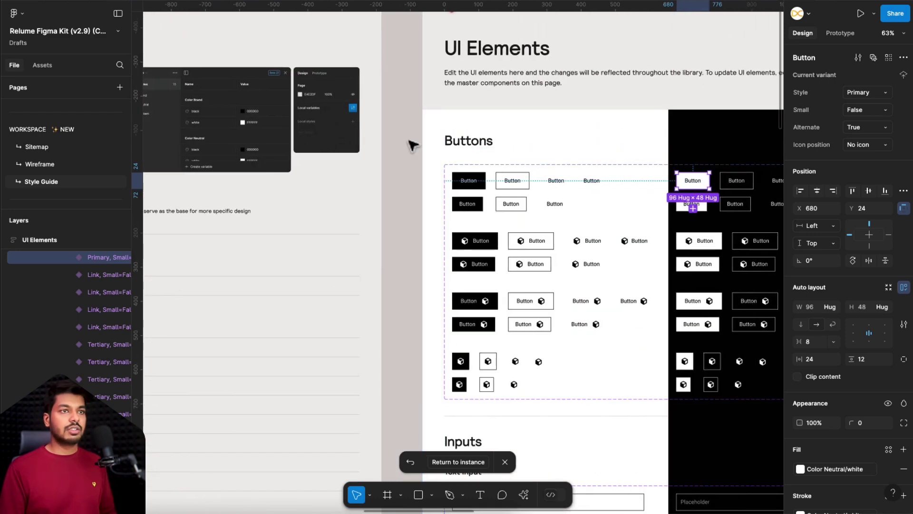
click(412, 145)
Step: Open the local variables, move the window aside, and switch to the Primitive collection
click(904, 105)
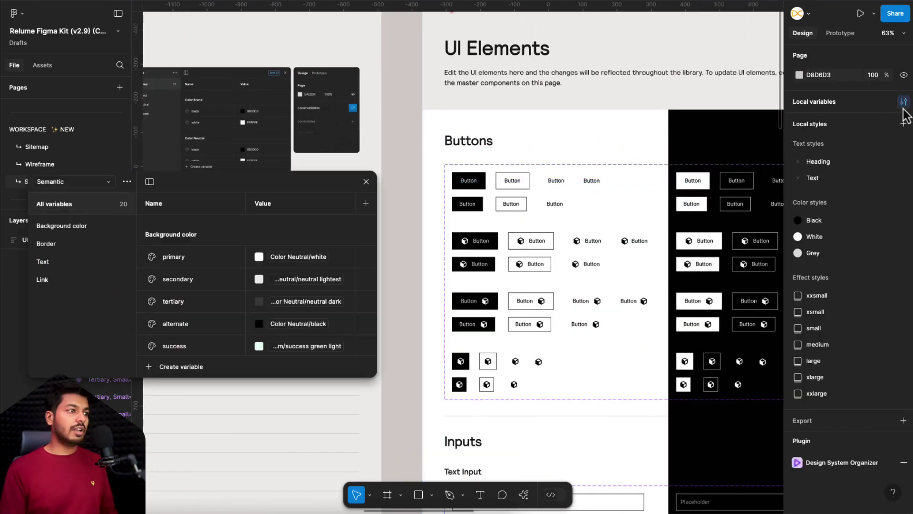
drag(301, 189, 586, 101)
click(364, 99)
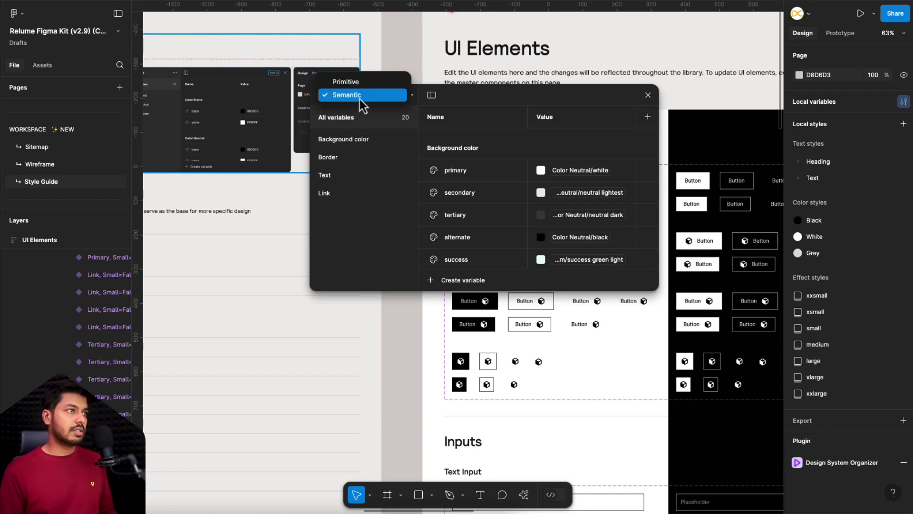
click(347, 82)
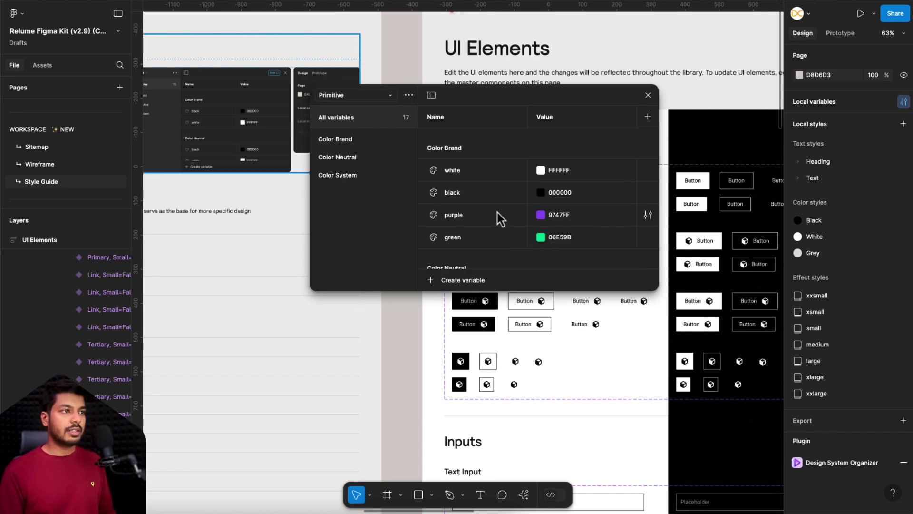
scroll(491, 193, down, 3)
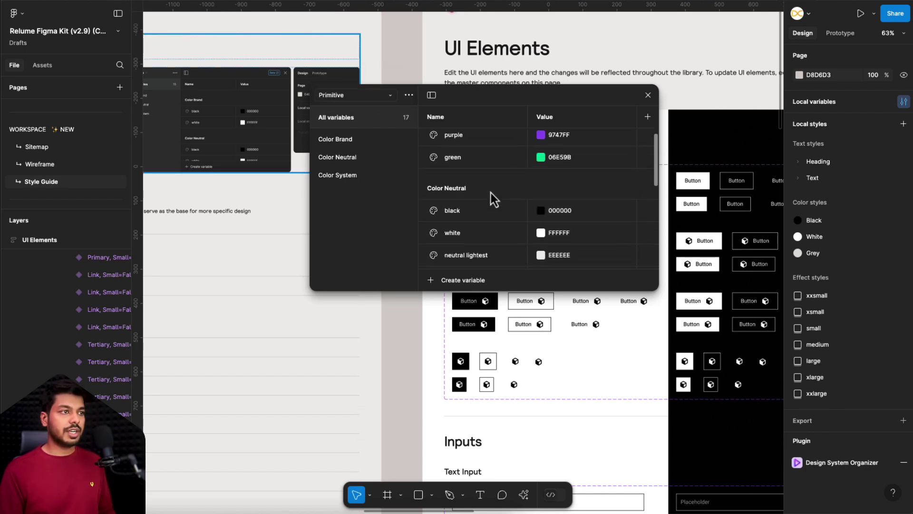
scroll(491, 193, up, 3)
scroll(504, 213, down, 1)
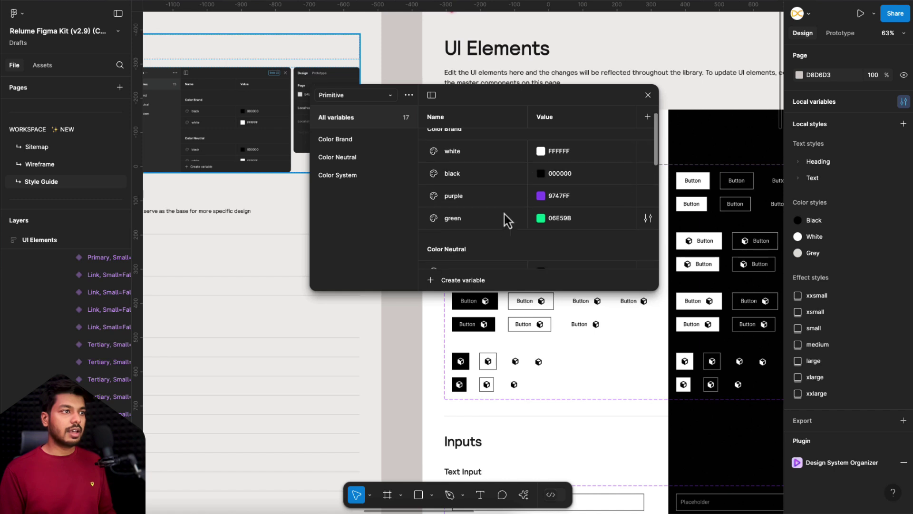
scroll(481, 239, down, 5)
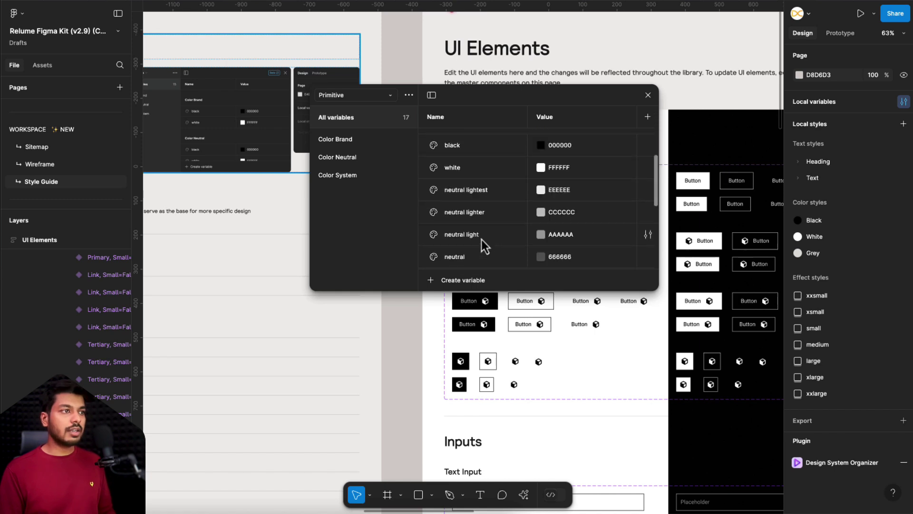
scroll(481, 239, up, 2)
Step: Set the Color Neutral black variable to purple 9747FF and close the variables panel
click(543, 187)
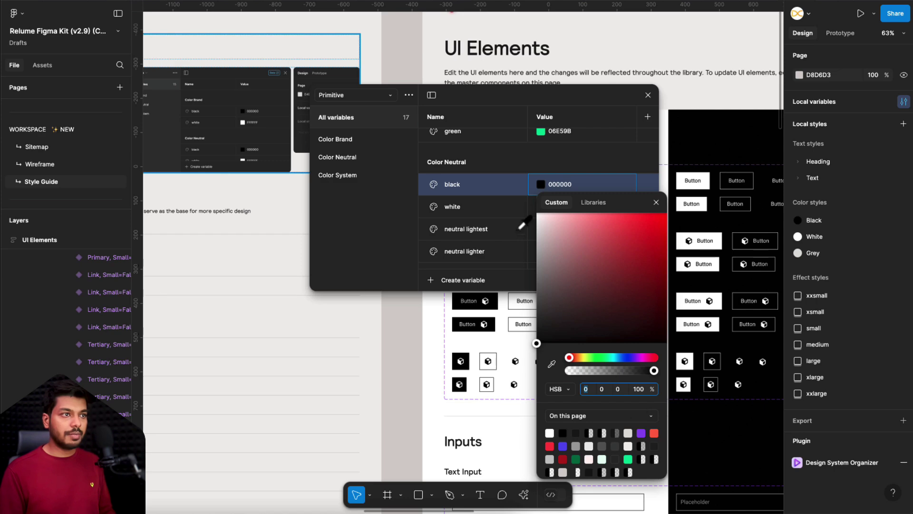
key(ctrl+v)
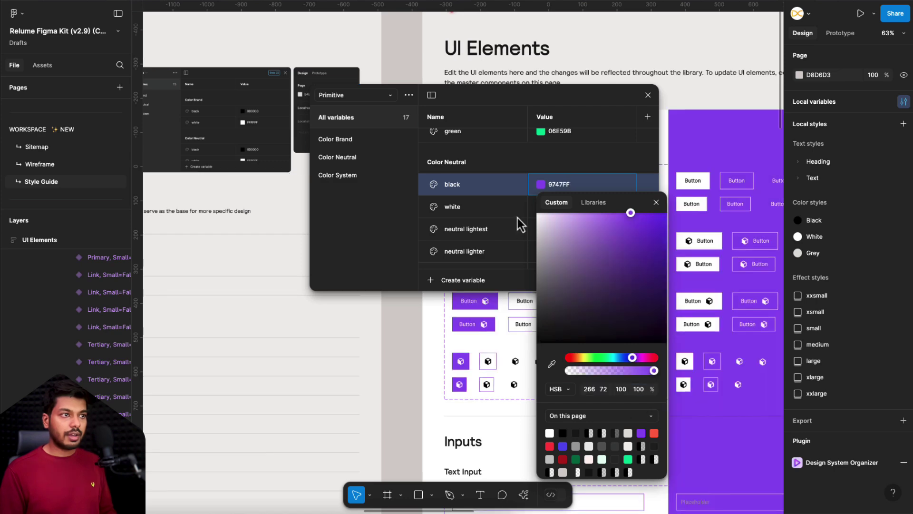
click(648, 96)
scroll(422, 259, down, 5)
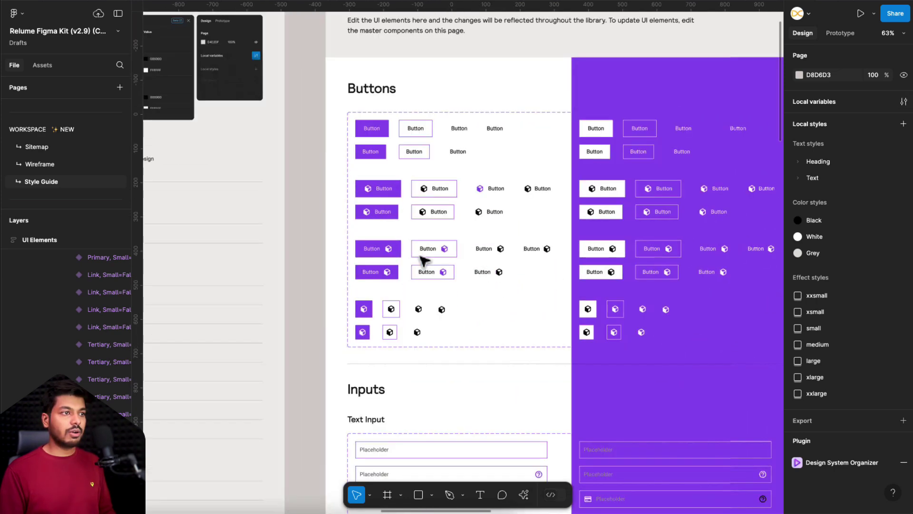
scroll(441, 415, down, 5)
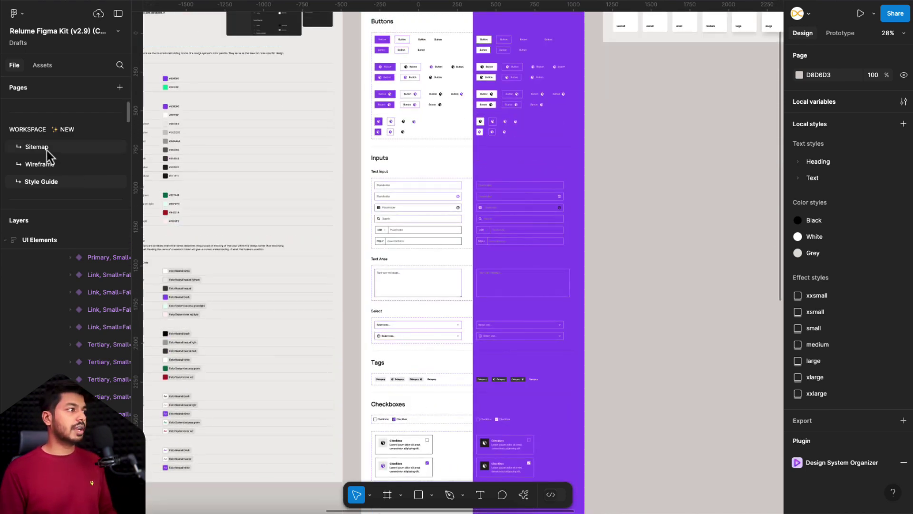
Step: Go to the Wireframe page and pan to the Case Studies frame's purple buttons
click(51, 168)
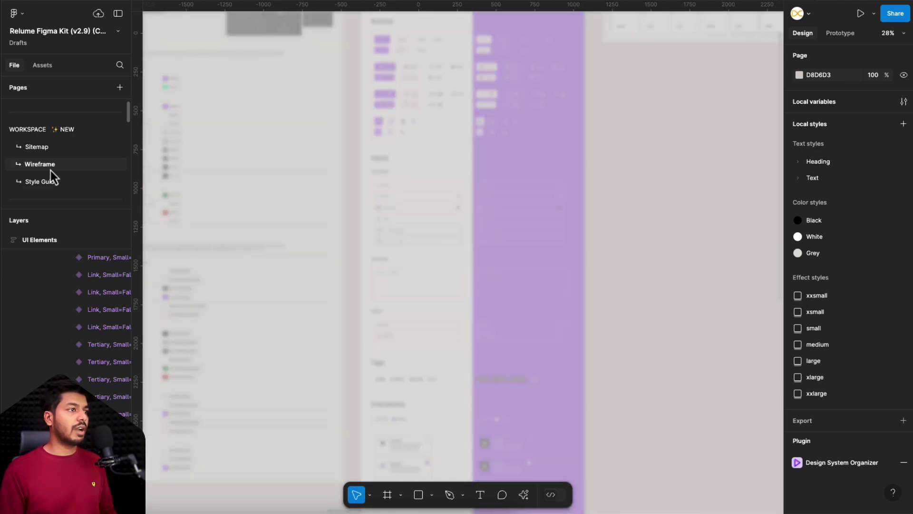
scroll(585, 174, right, 3)
scroll(585, 174, down, 1)
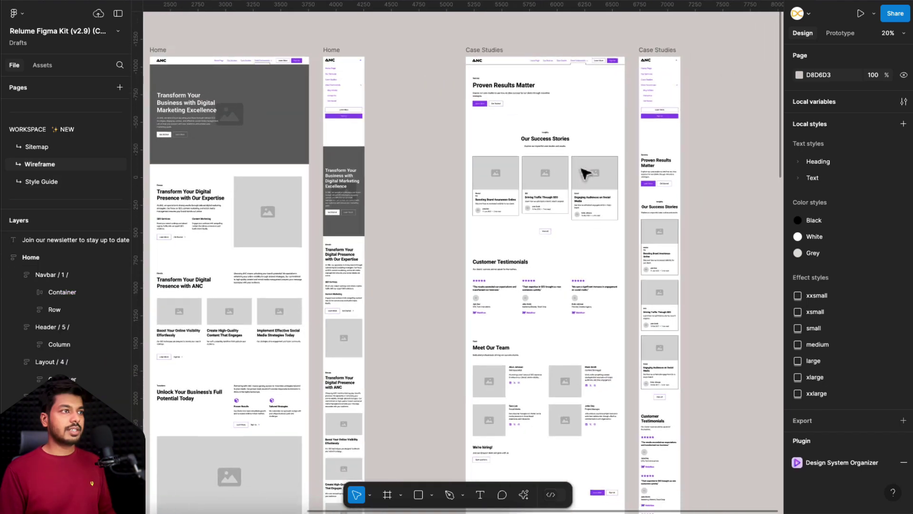
scroll(493, 66, up, 5)
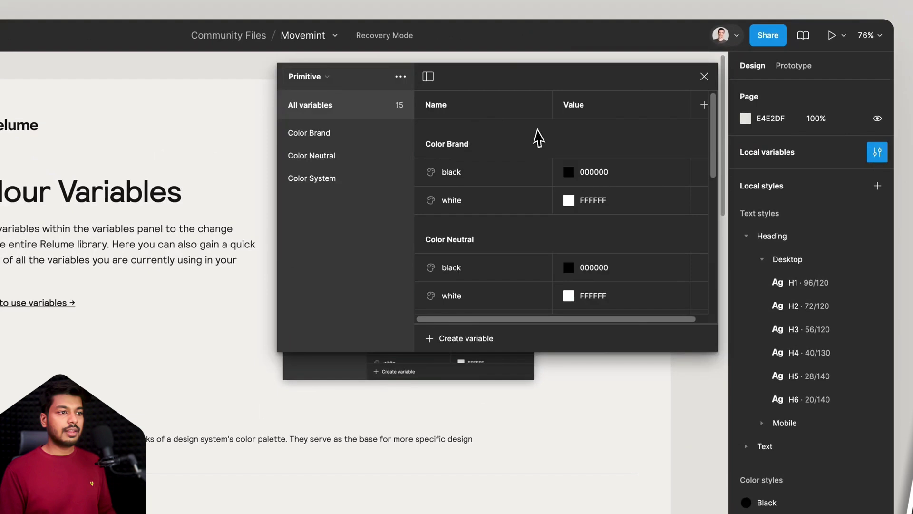
Step: Rename the Color Brand black variable to Green and add a new variable
click(607, 182)
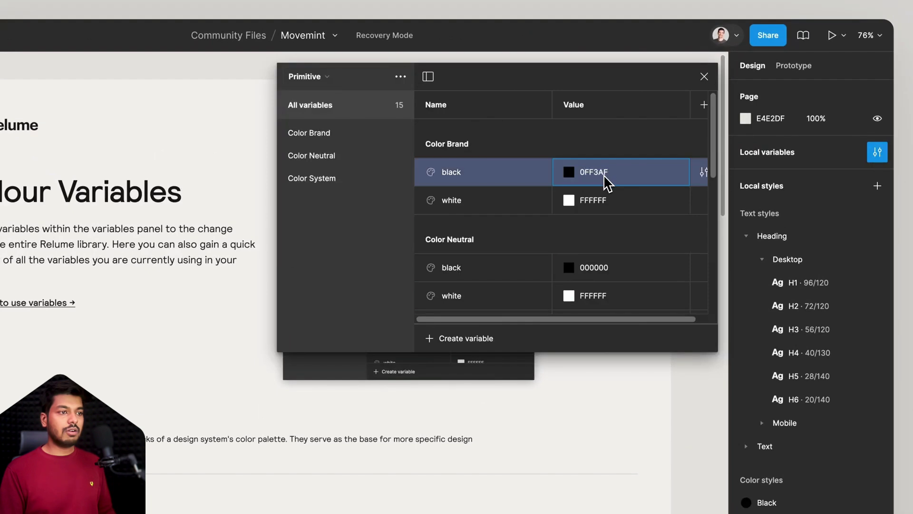
text(Green)
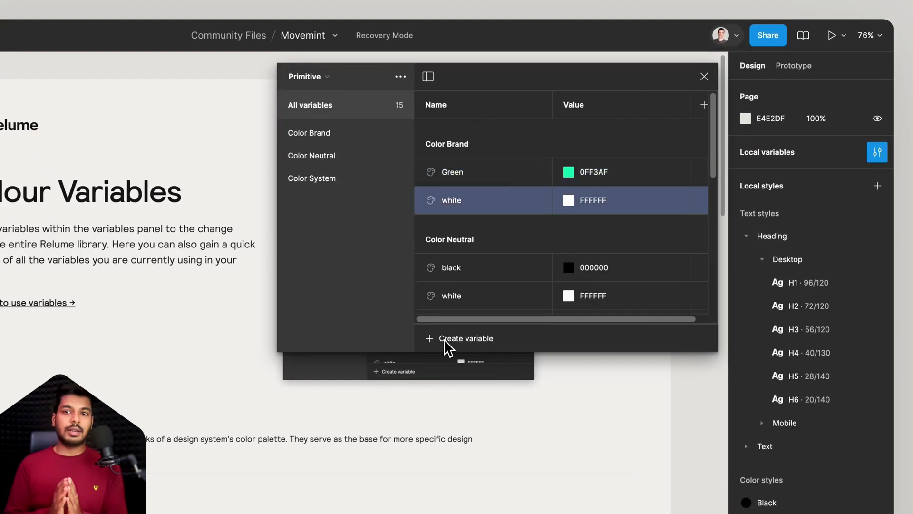
click(444, 338)
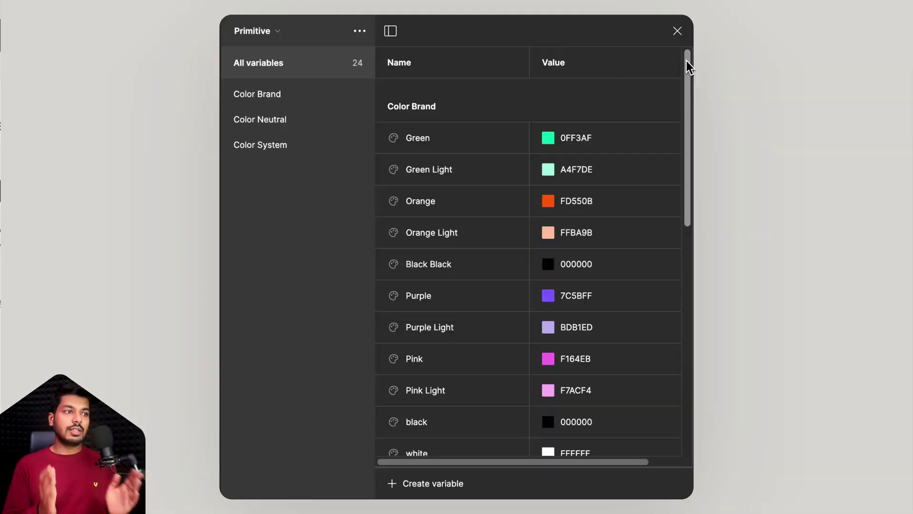
drag(688, 66, 687, 246)
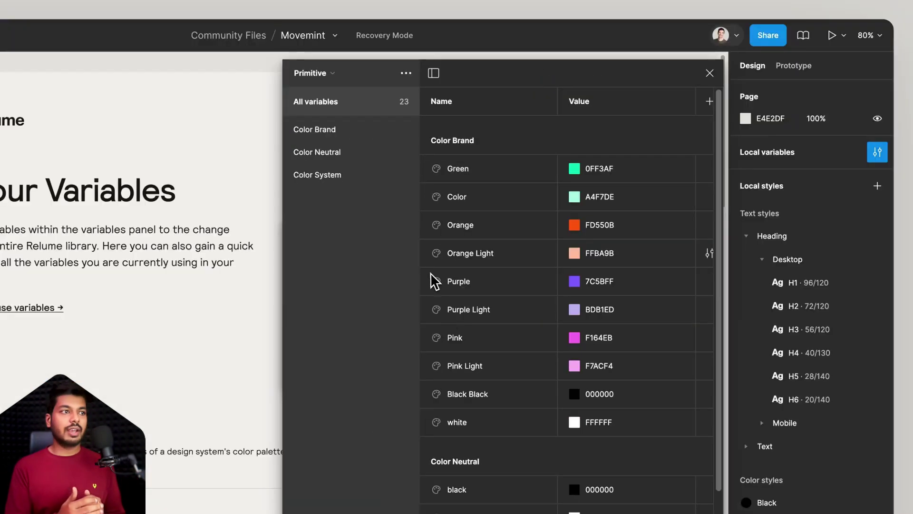
Step: In the Semantic collection, map Background color primary to neutral darkest
click(313, 73)
click(352, 92)
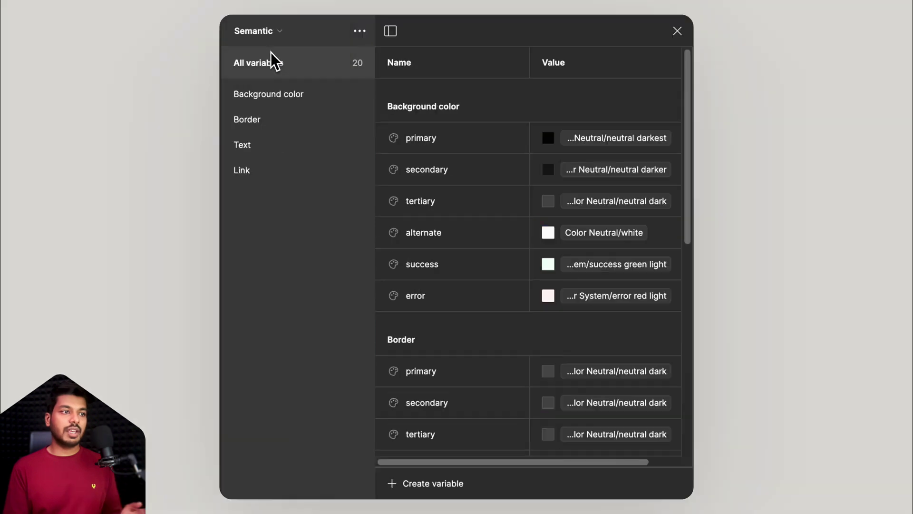
click(635, 141)
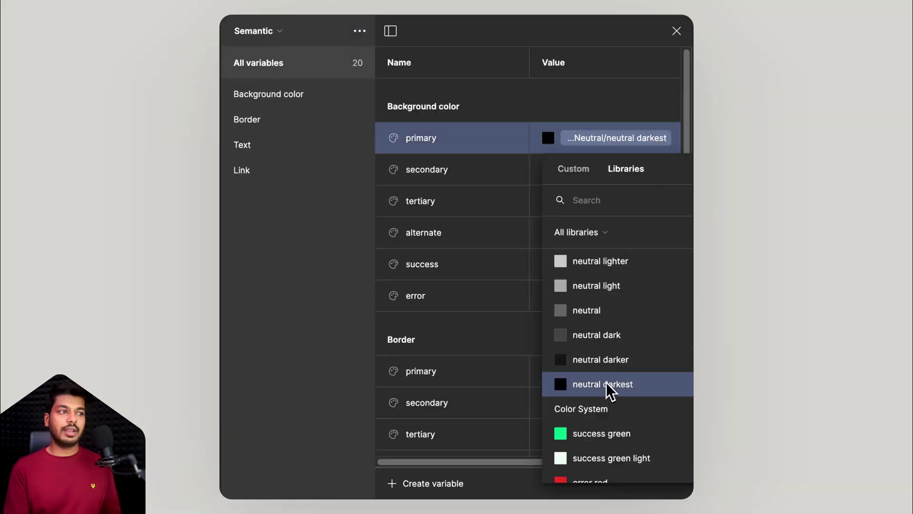
click(603, 384)
drag(688, 84, 690, 293)
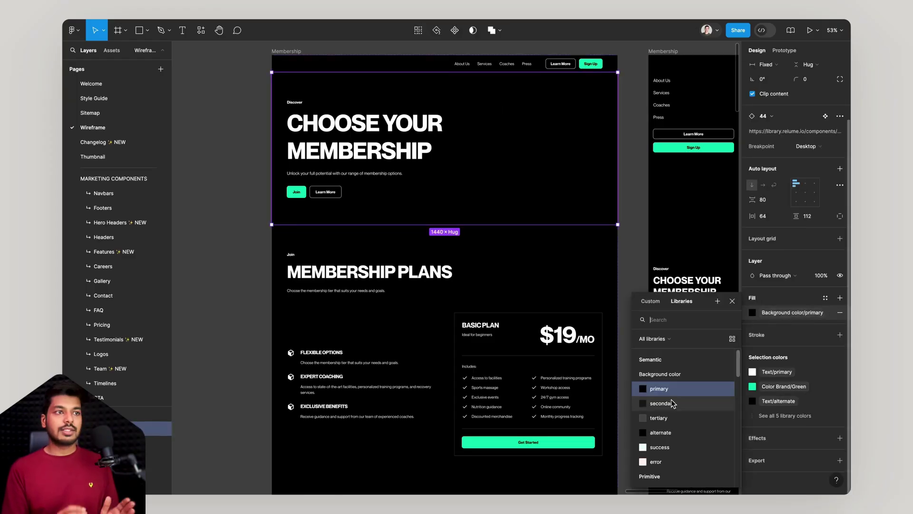
Step: Inspect the fill variables of the hero frame and Basic Plan card, then select Border primary
click(233, 298)
scroll(522, 235, down, 5)
scroll(521, 234, up, 2)
click(522, 235)
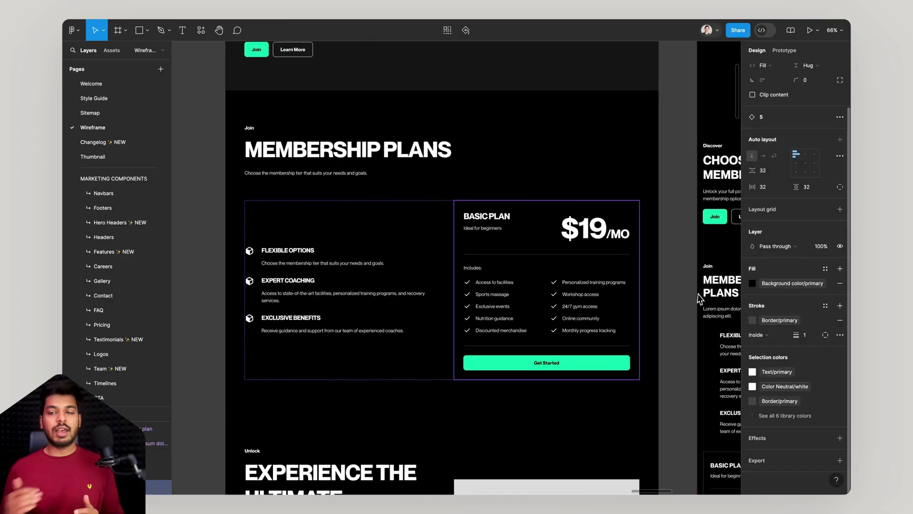
click(808, 381)
click(675, 235)
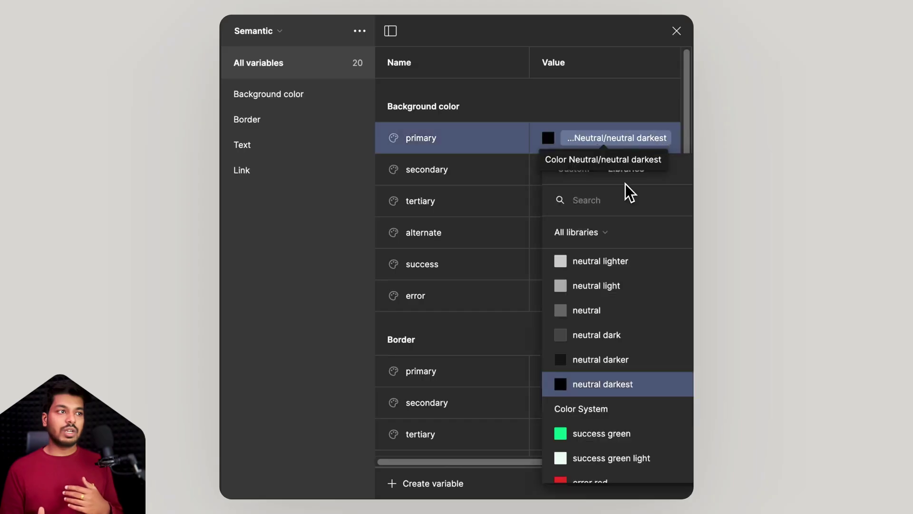
click(685, 198)
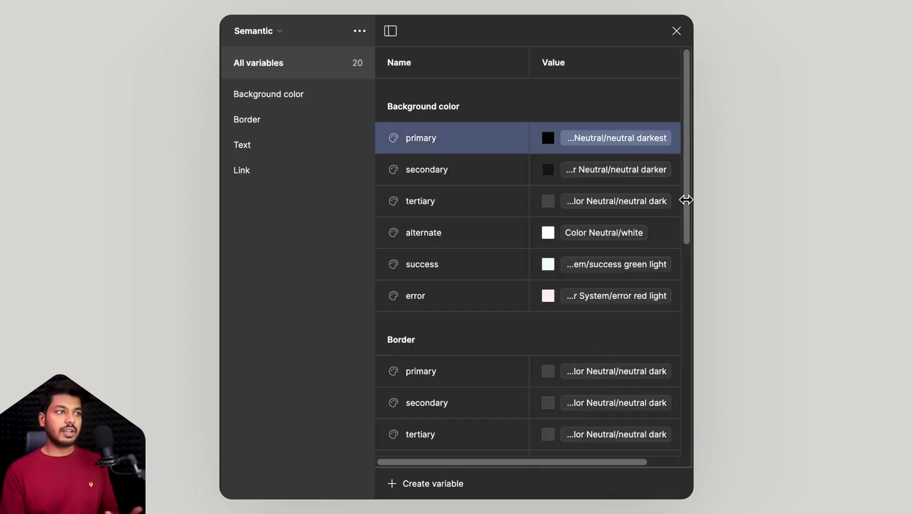
drag(685, 198, 679, 235)
click(681, 195)
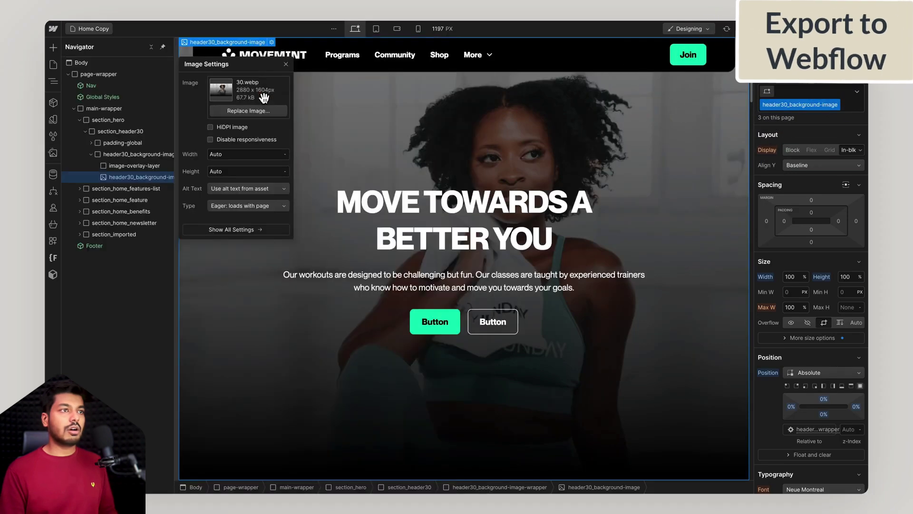
Step: Delete the second hero button, enlarge the H1 headline's font size, and preview the page
click(144, 165)
click(478, 315)
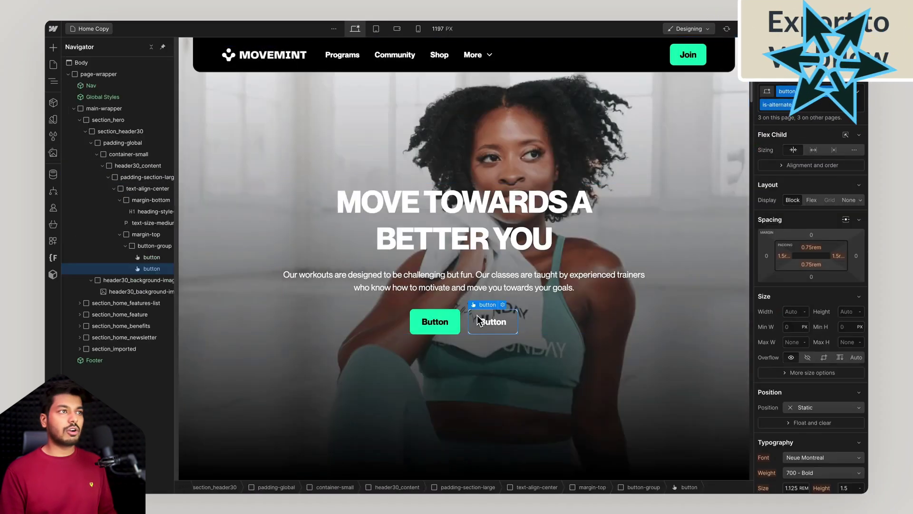
key(Delete)
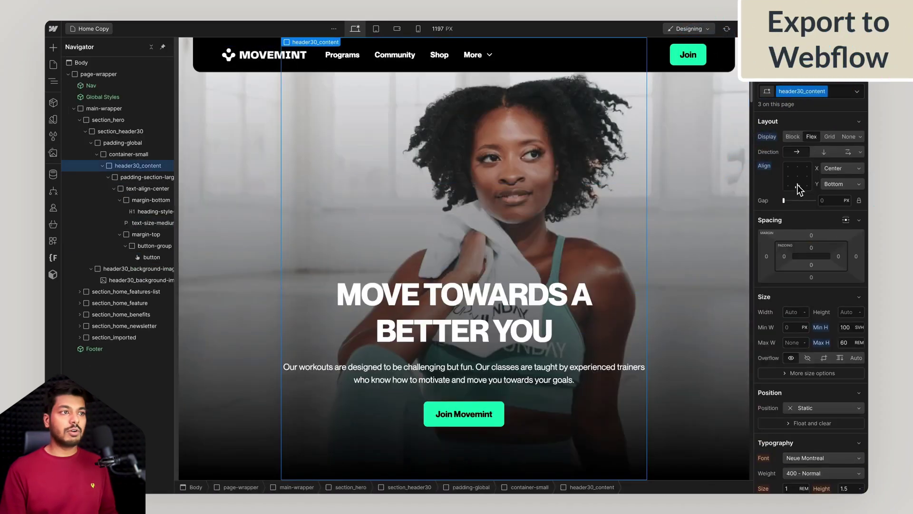
click(415, 295)
drag(806, 414, 818, 411)
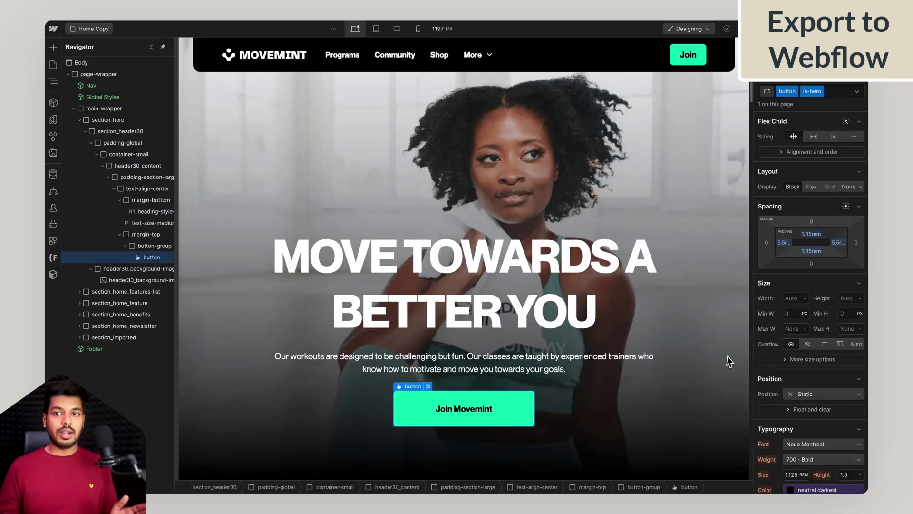
scroll(851, 173, down, 5)
click(773, 29)
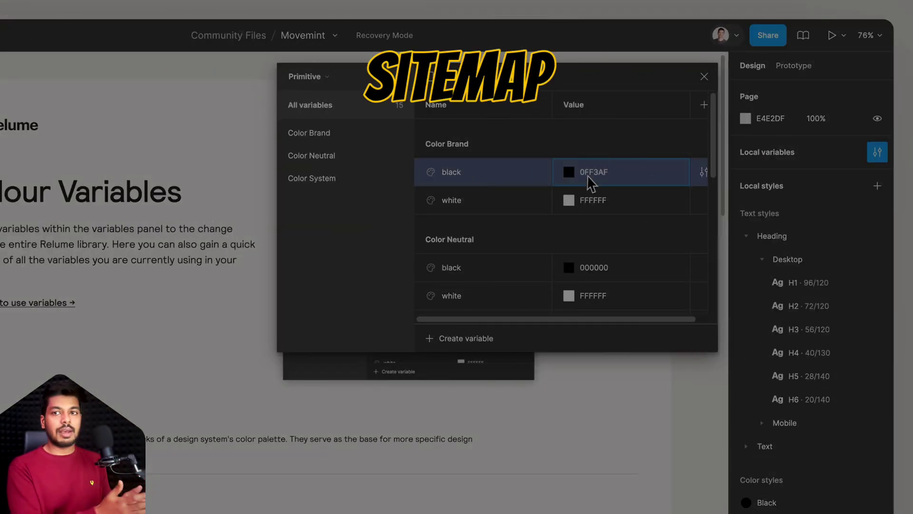
Step: Add a white colour variable named Color and view the background primary value choices
click(457, 338)
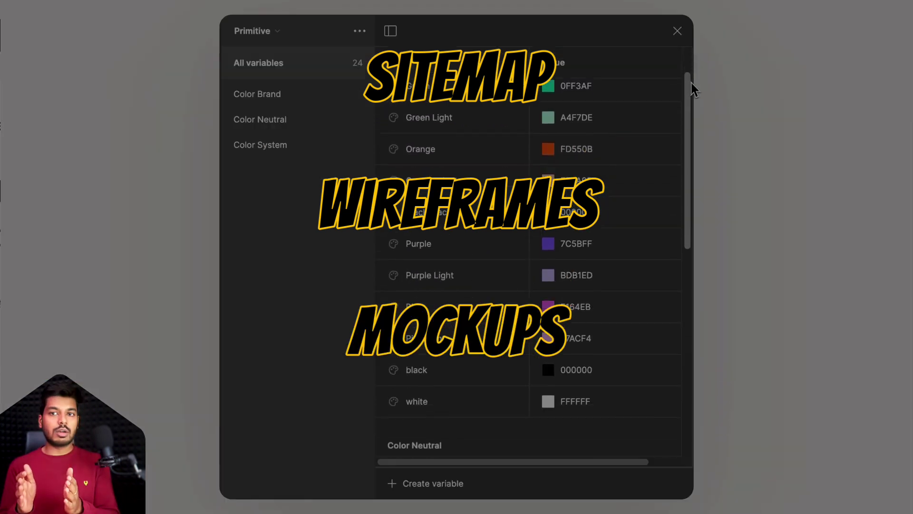
drag(691, 82, 682, 310)
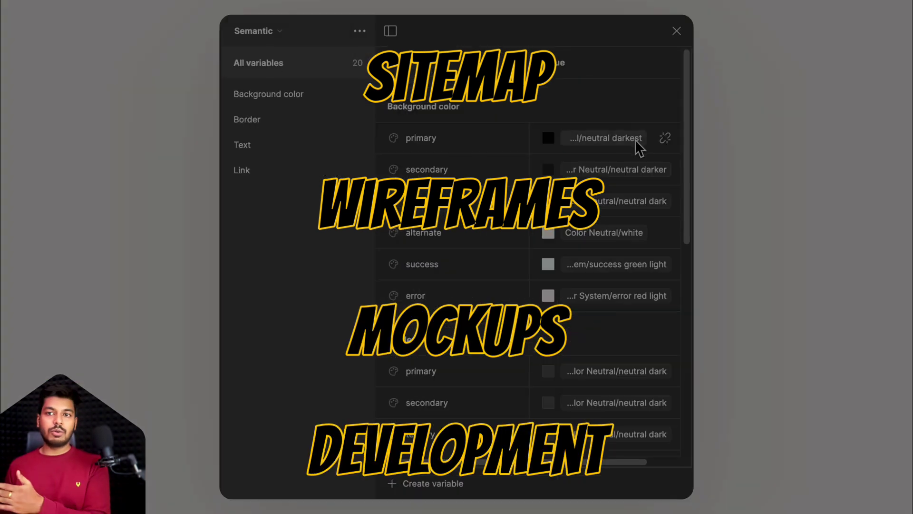
click(634, 138)
drag(685, 68, 687, 259)
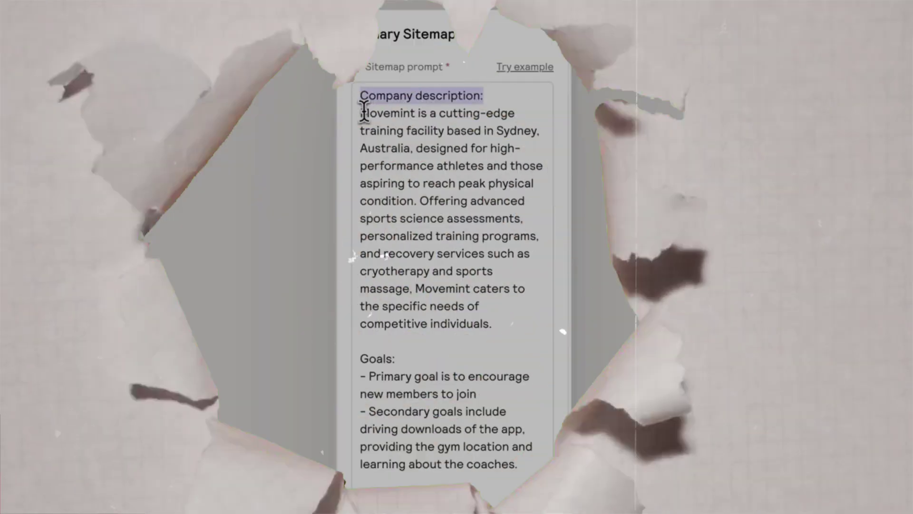
Step: Review the Movemint description and notes in the prompt, then generate a 5-10 page English (US) sitemap
drag(360, 112, 513, 322)
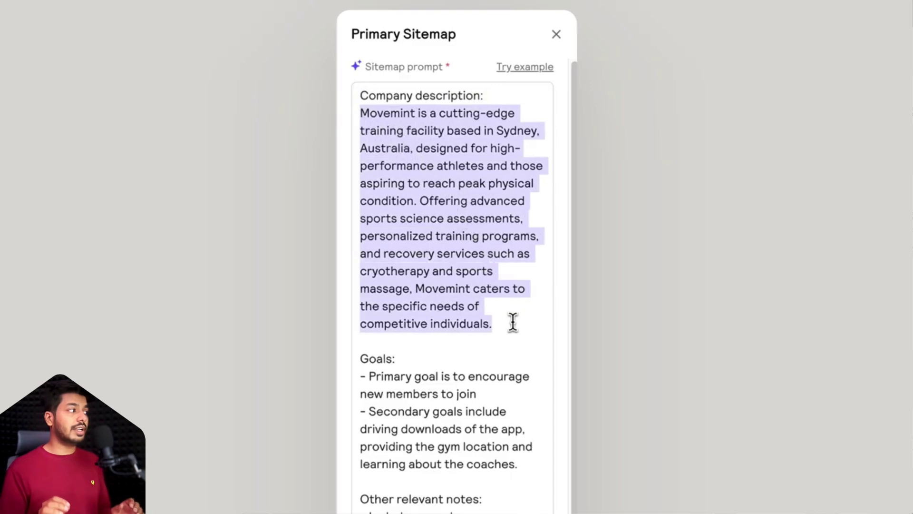
scroll(512, 322, down, 3)
drag(360, 235, 526, 342)
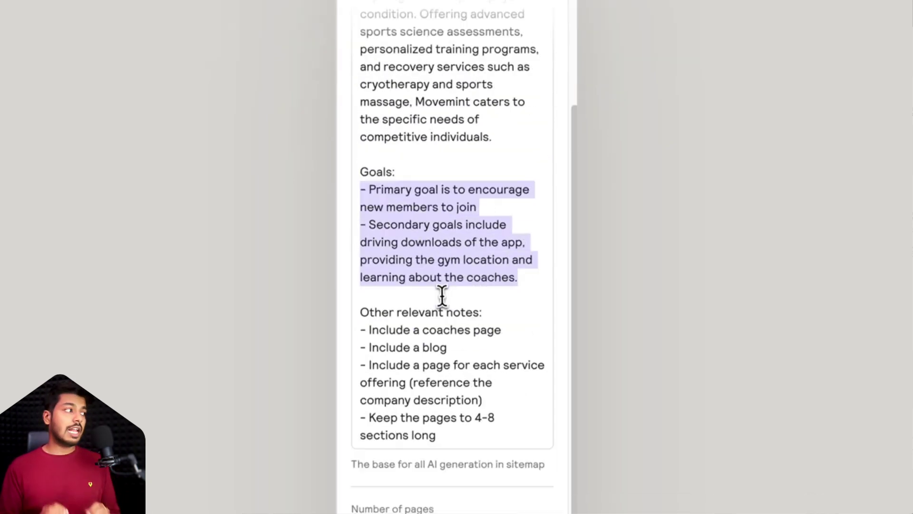
drag(358, 315, 482, 320)
drag(358, 333, 458, 433)
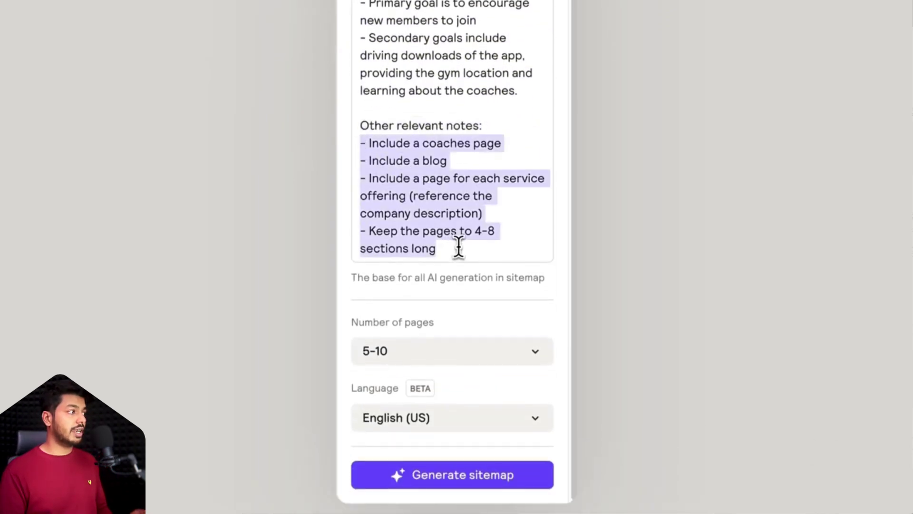
click(475, 481)
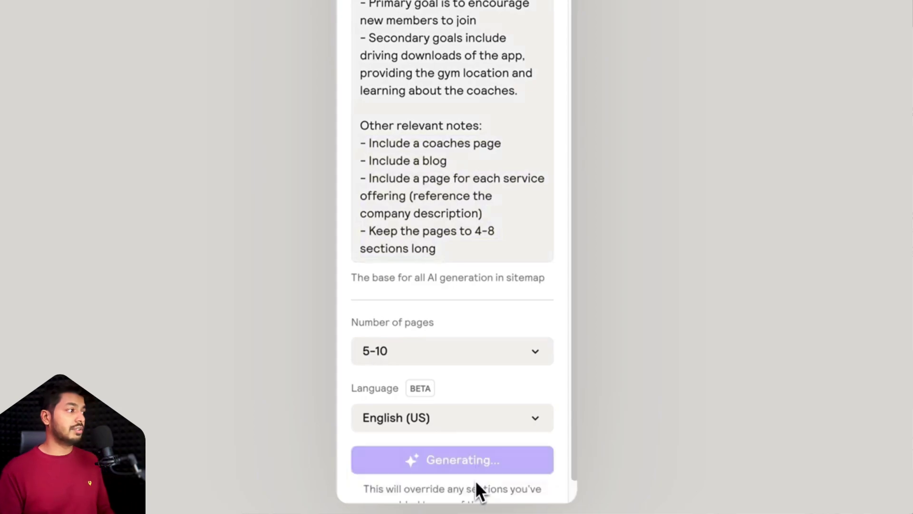